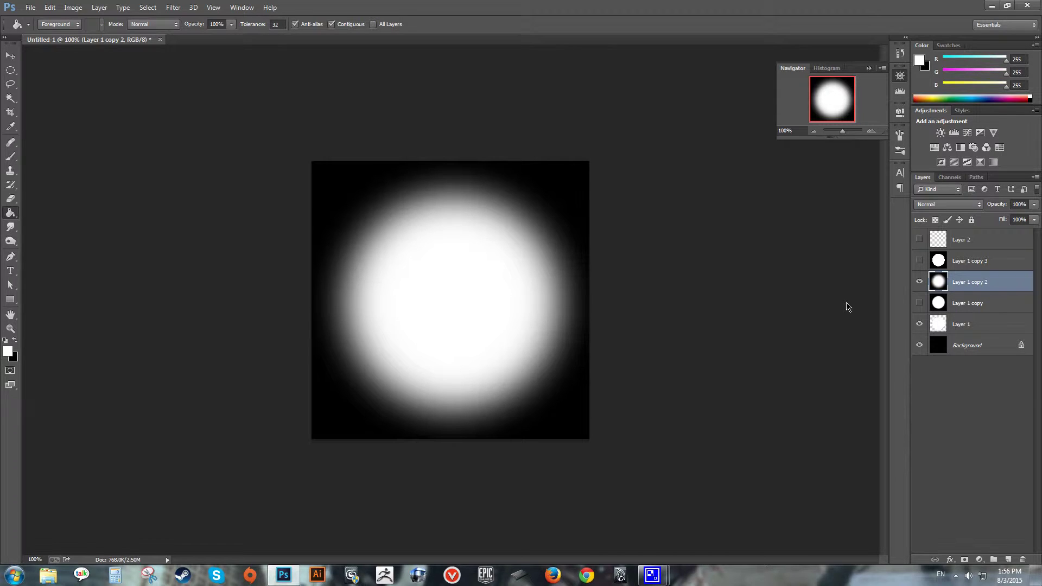
Hide Layer 1 copy 2 and toggle Layer 1 off and on to compare the circle with the black background.
click(919, 282)
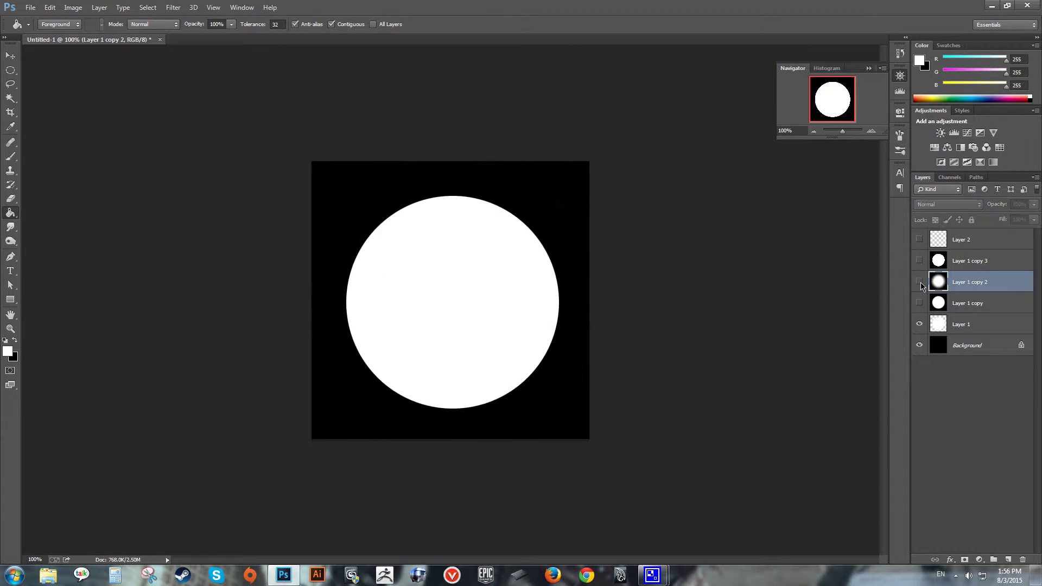
click(919, 328)
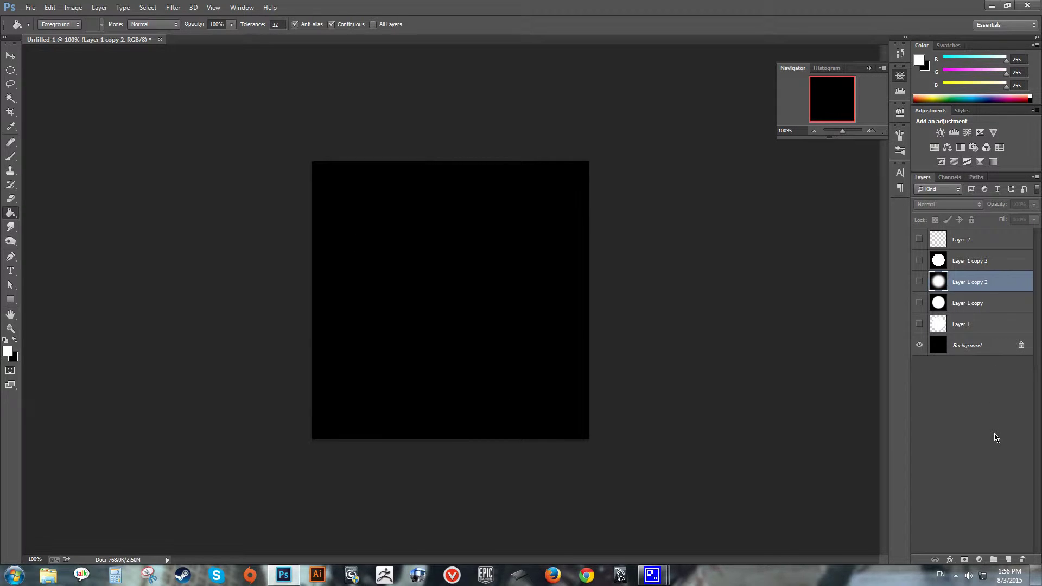
click(919, 324)
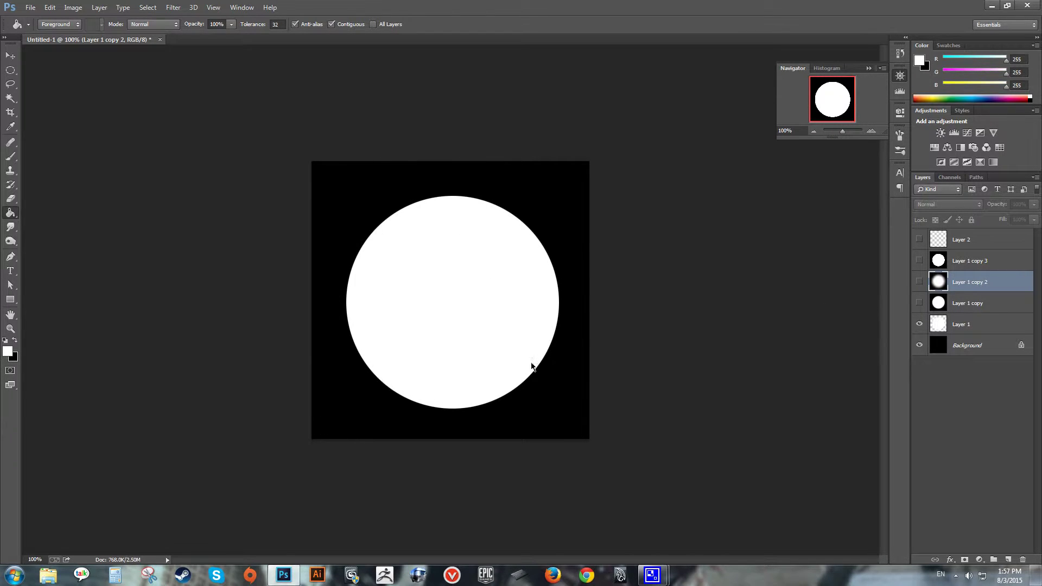
click(12, 71)
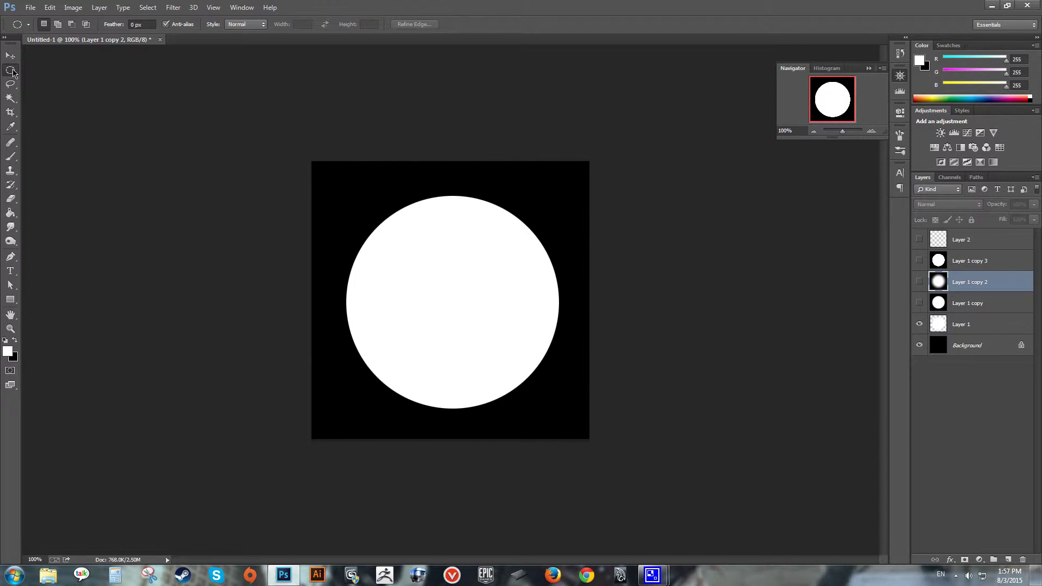
click(12, 71)
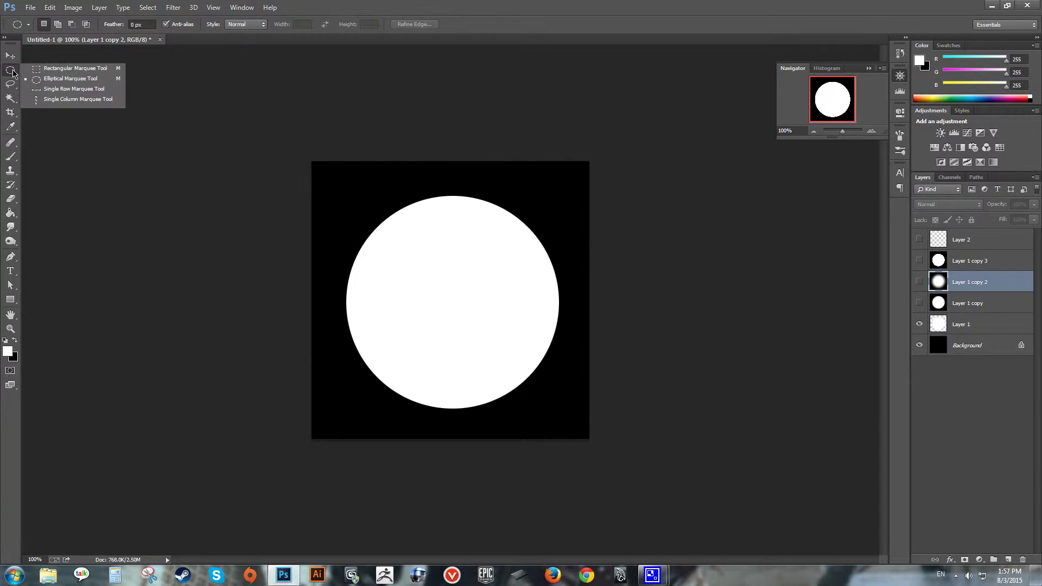
click(48, 80)
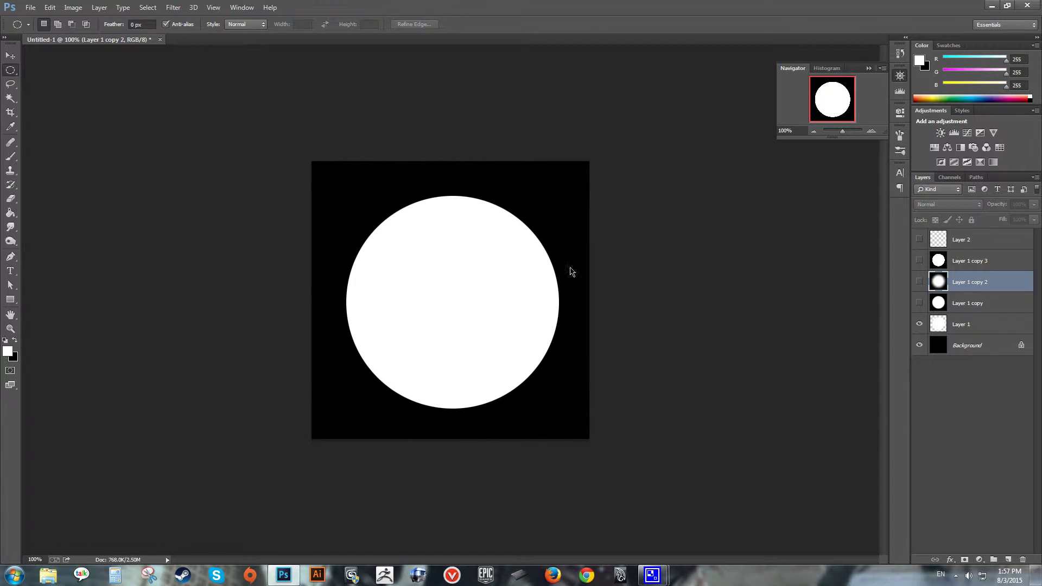
drag(377, 213, 624, 441)
key(w)
key(ctrl+d)
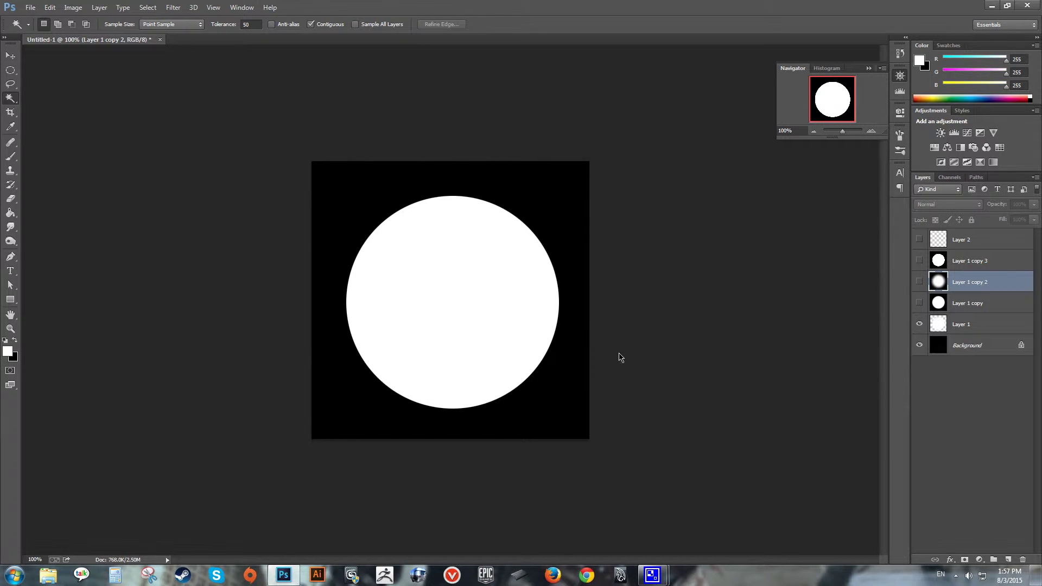
click(10, 84)
click(10, 70)
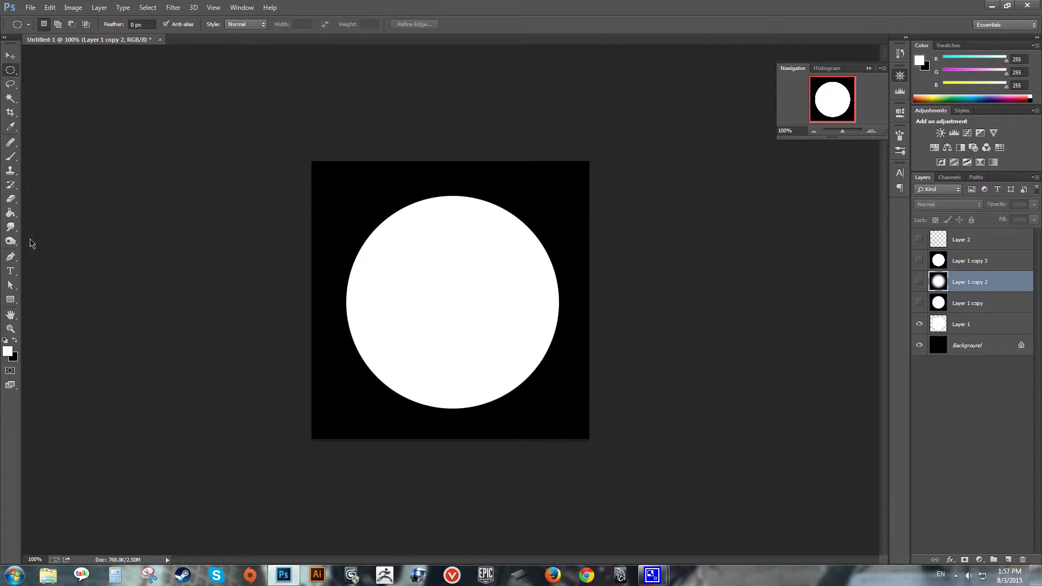
click(14, 212)
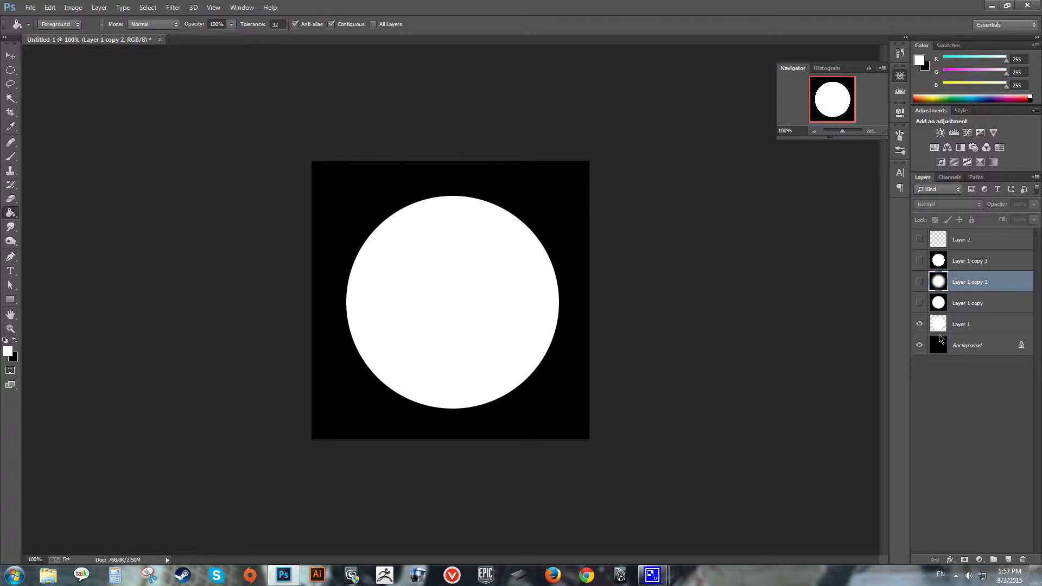
Preview Layer 1 copy briefly, then delete Layer 1 copy, Layer 1 copy 2 and Layer 1 copy 3.
click(918, 303)
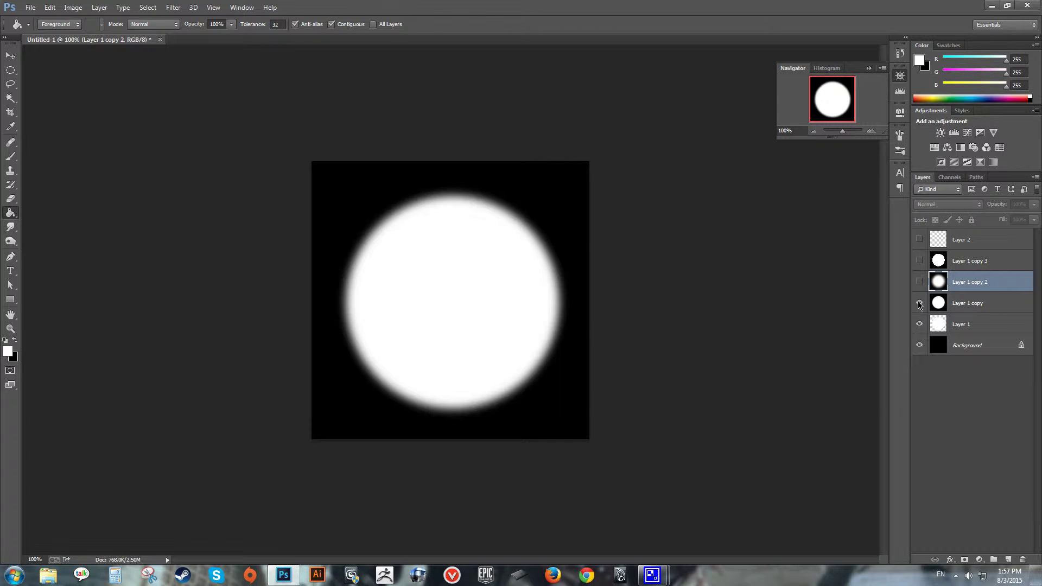
click(918, 303)
click(961, 324)
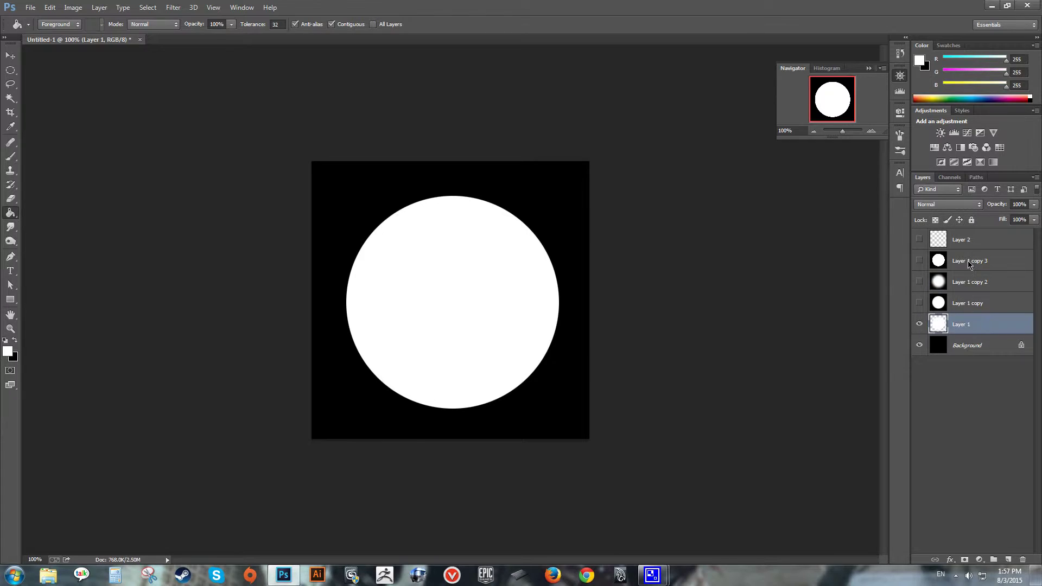
click(967, 263)
shift+click(975, 307)
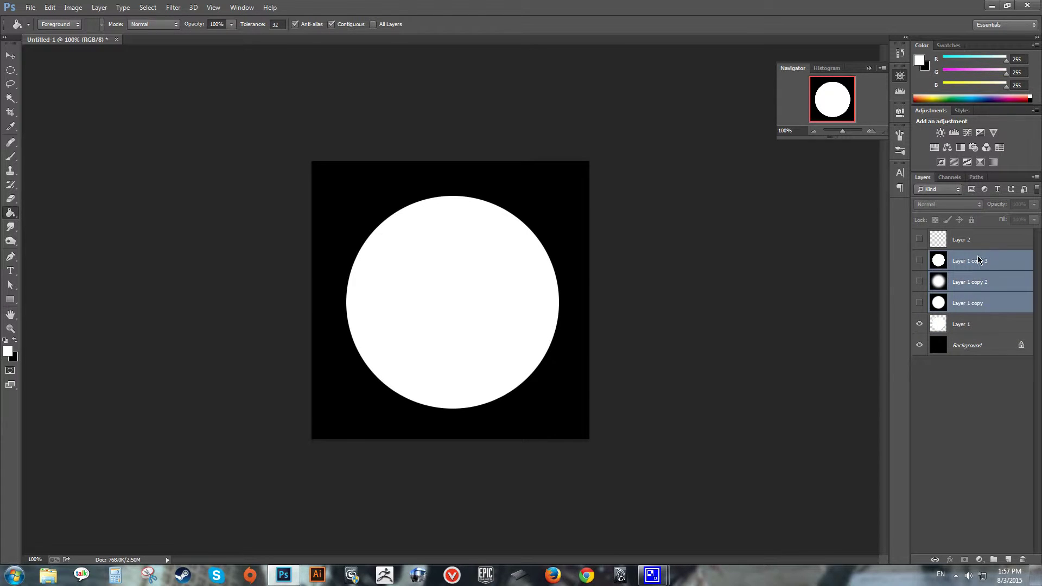
drag(979, 276, 1022, 566)
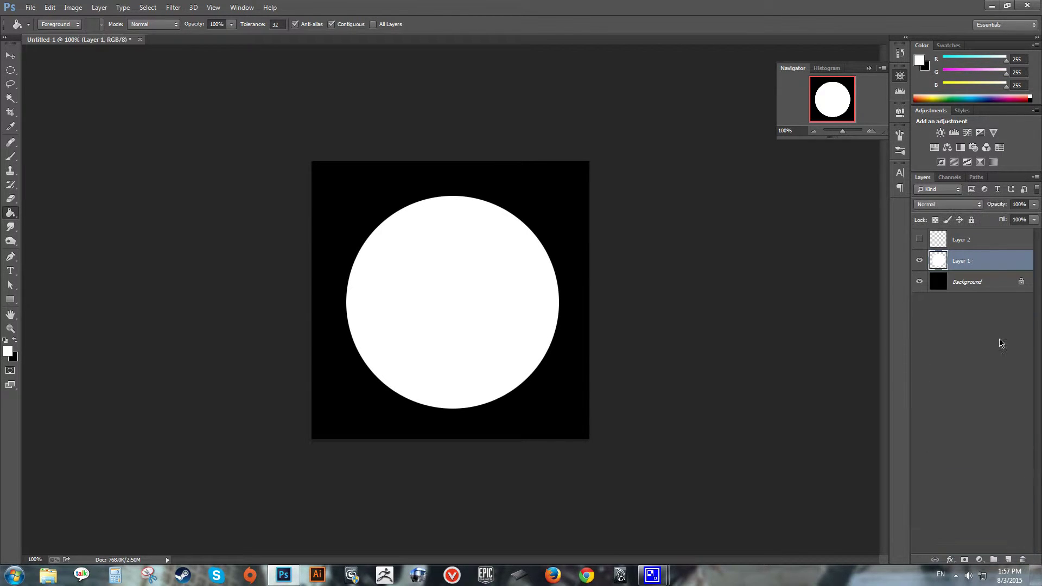
Duplicate Layer 1 together with the Background and merge the two duplicates into one layer.
shift+click(974, 292)
drag(977, 265, 1009, 560)
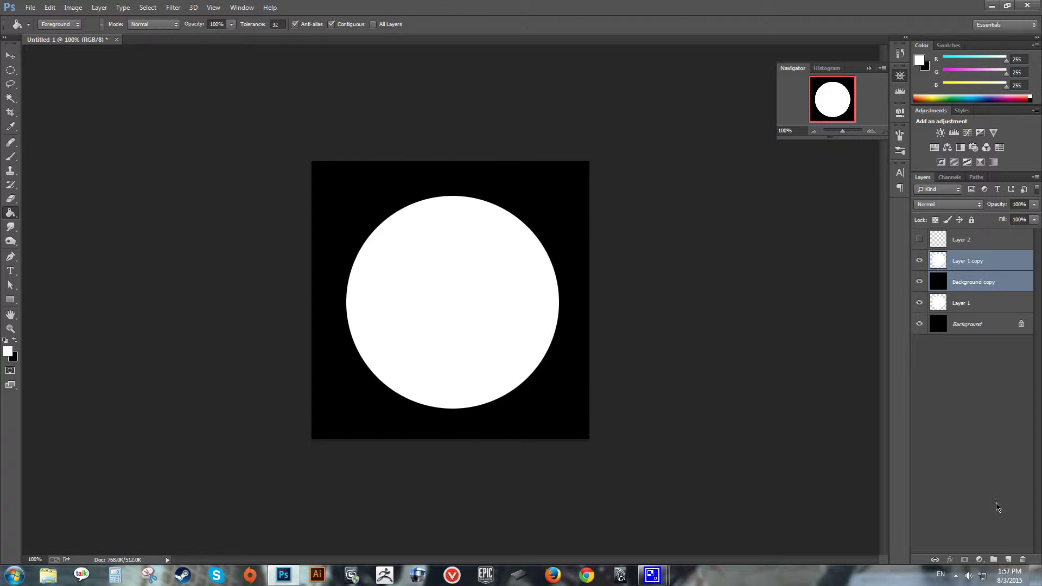
key(ctrl+e)
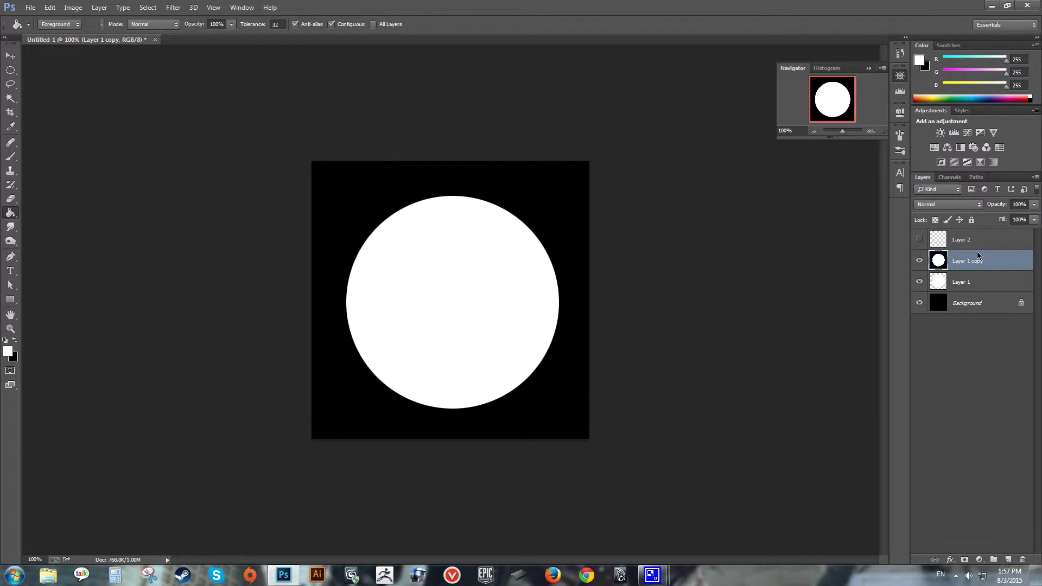
Duplicate the merged circle layer three times to get four identical copies above Layer 1.
drag(977, 254, 1008, 559)
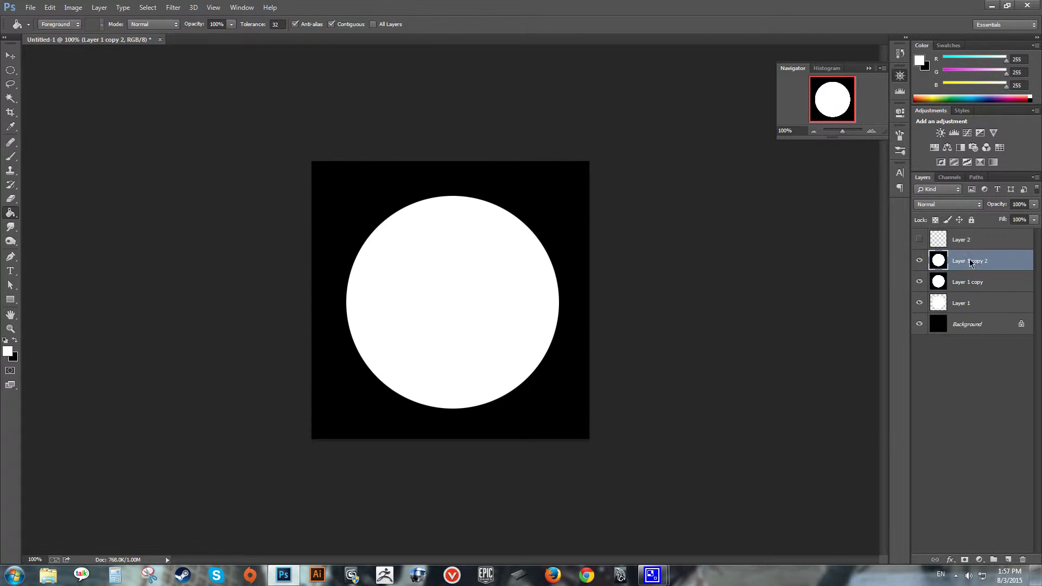
drag(971, 263, 1008, 559)
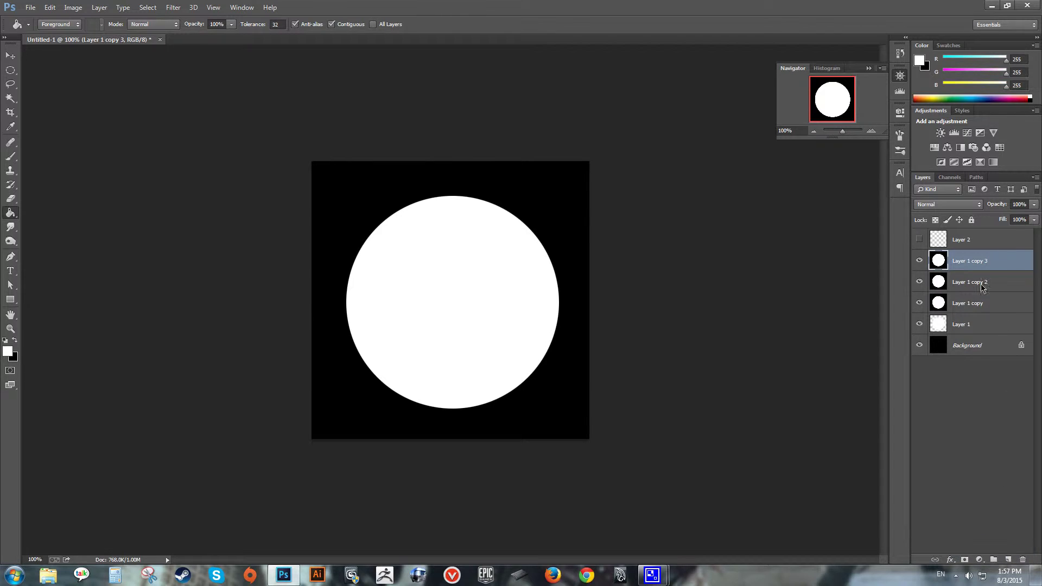
drag(981, 260, 1007, 562)
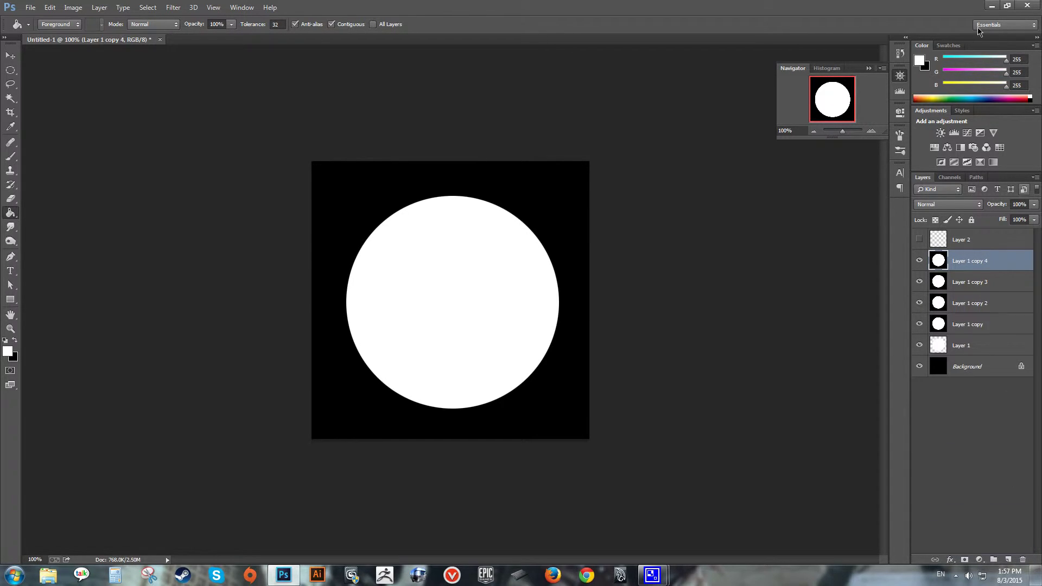
Hide Layer 1 copy 4, Layer 1 copy 3 and Layer 1 copy 2.
click(919, 260)
click(919, 282)
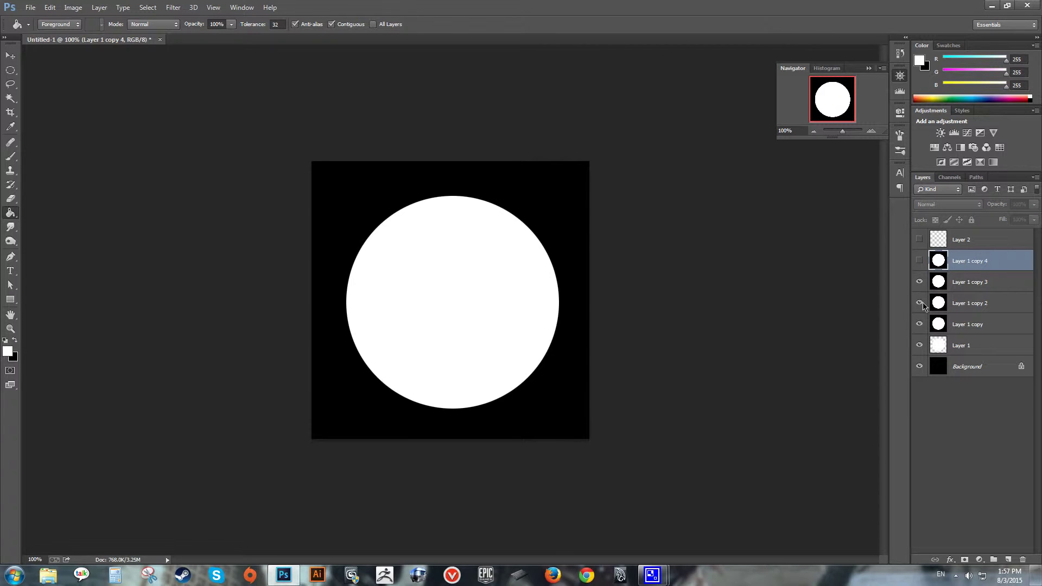
click(919, 303)
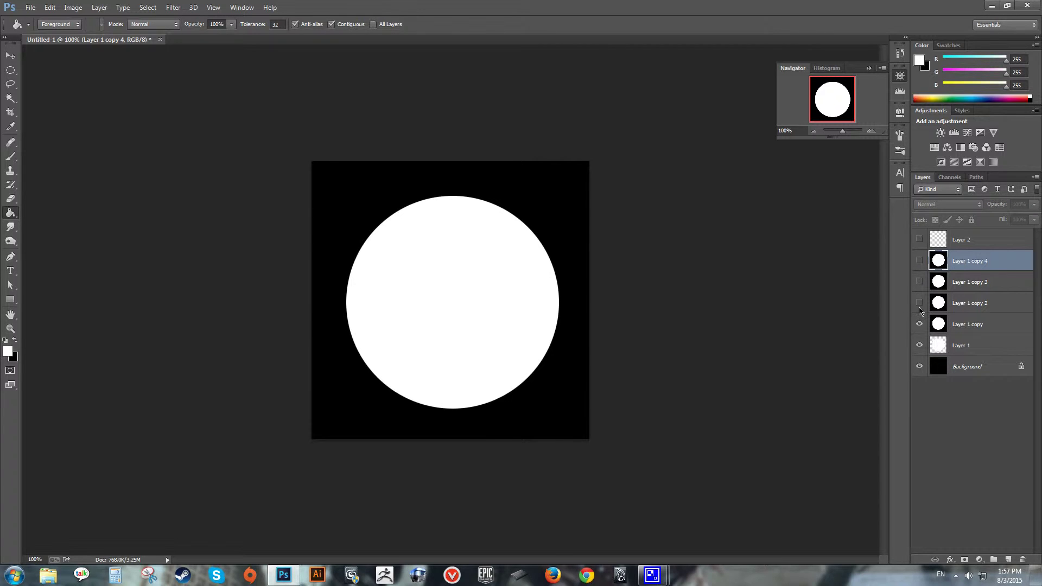
Apply a Gaussian Blur to Layer 1 copy, trying larger radii before settling on about 8.4 pixels.
click(988, 323)
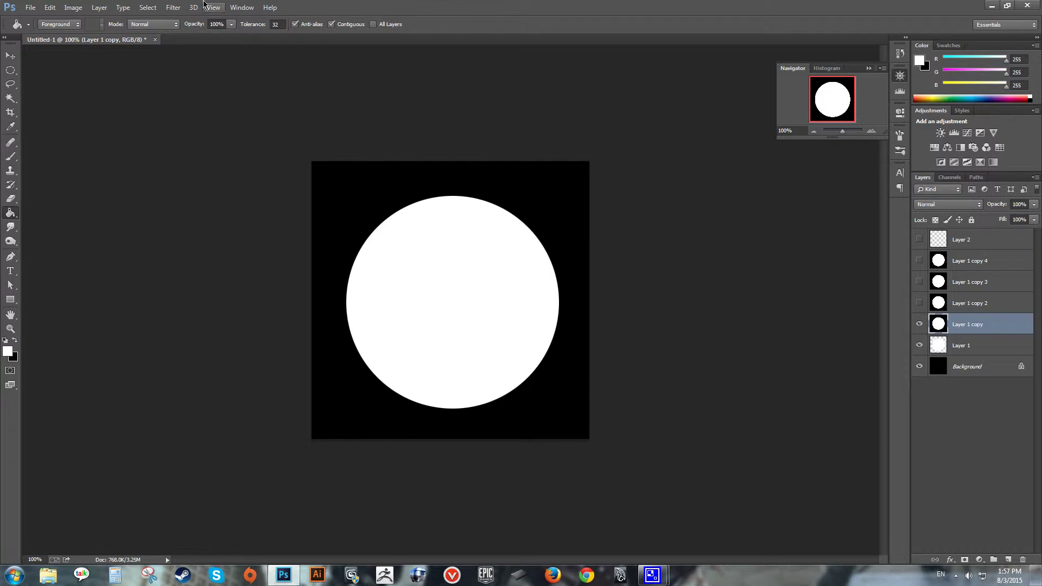
click(173, 7)
mouse_move(192, 129)
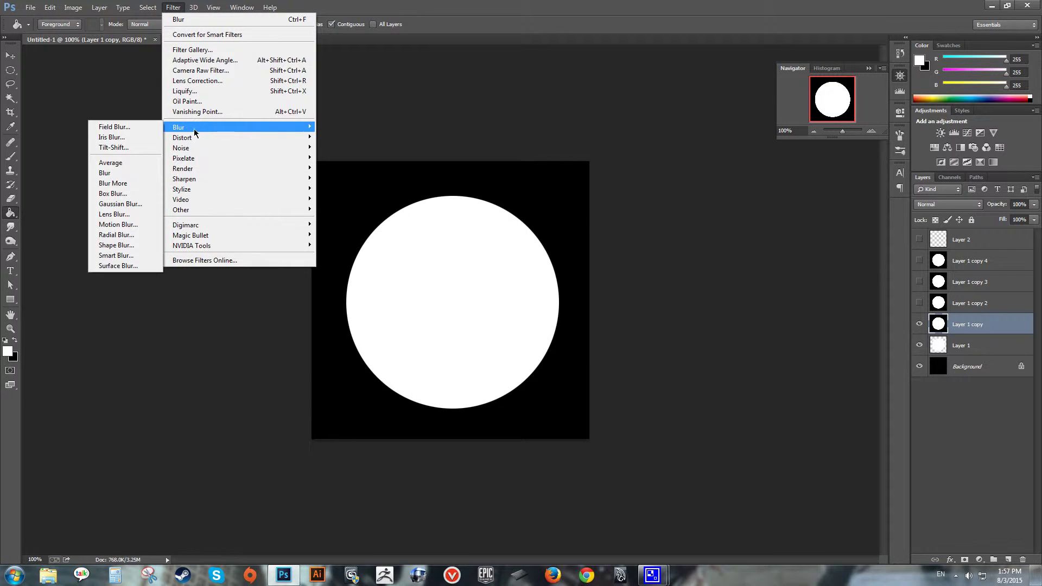
click(136, 208)
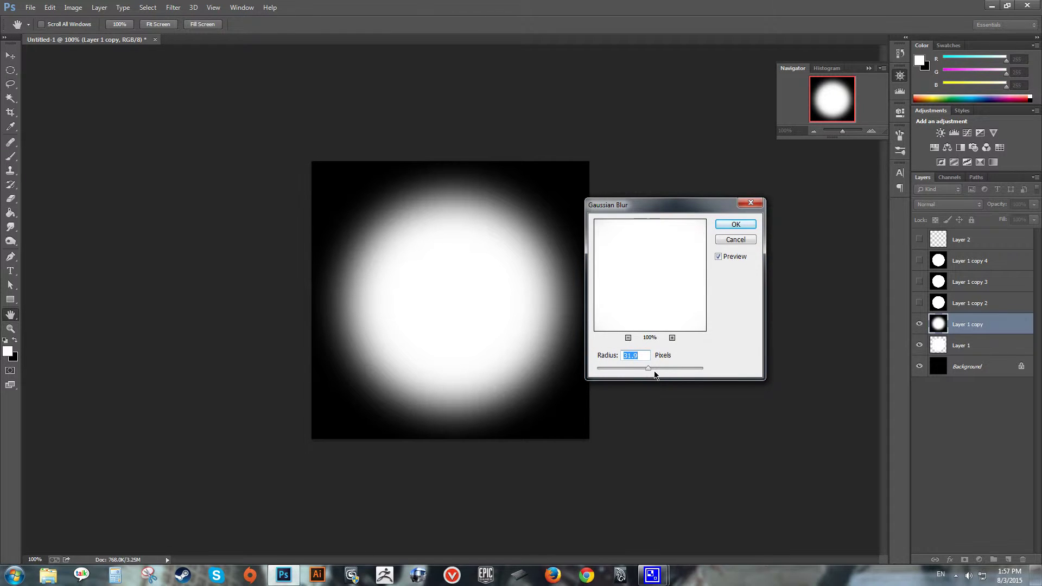
mouse_move(654, 374)
mouse_down()
mouse_move(681, 372)
mouse_move(659, 373)
mouse_up()
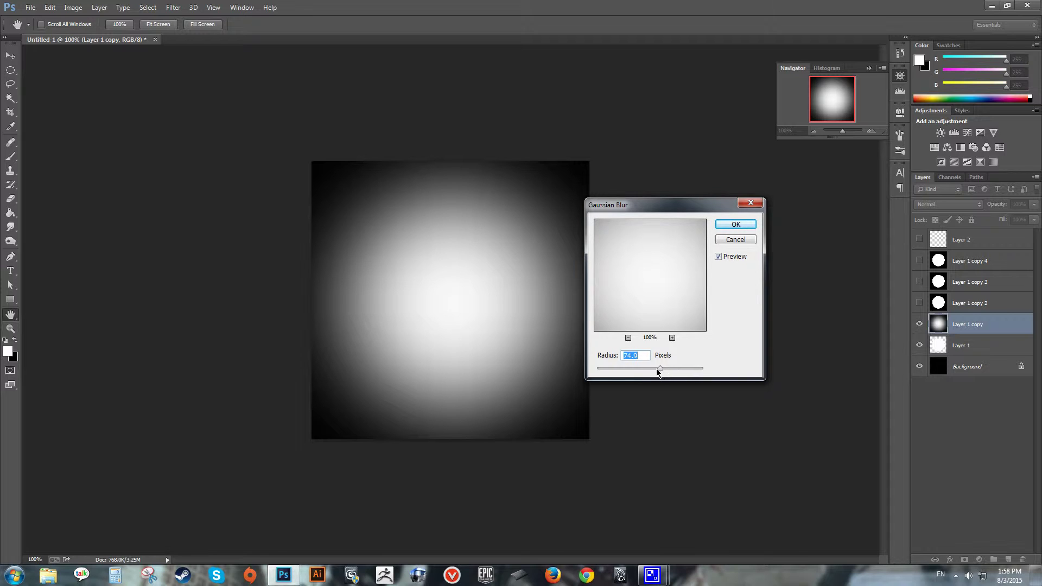
mouse_move(657, 372)
mouse_down()
mouse_move(642, 372)
mouse_move(651, 373)
mouse_up()
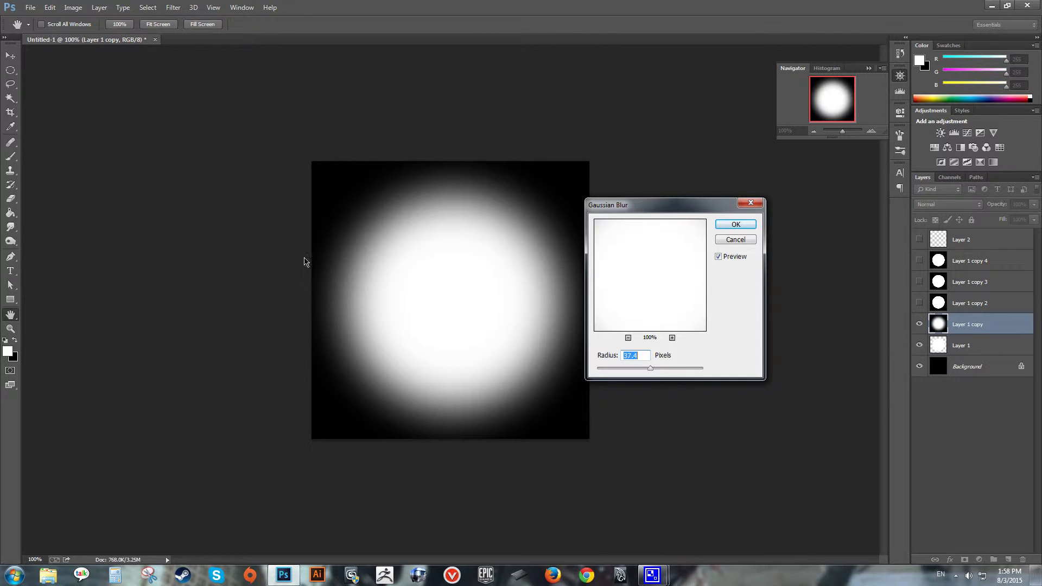
drag(651, 372, 636, 372)
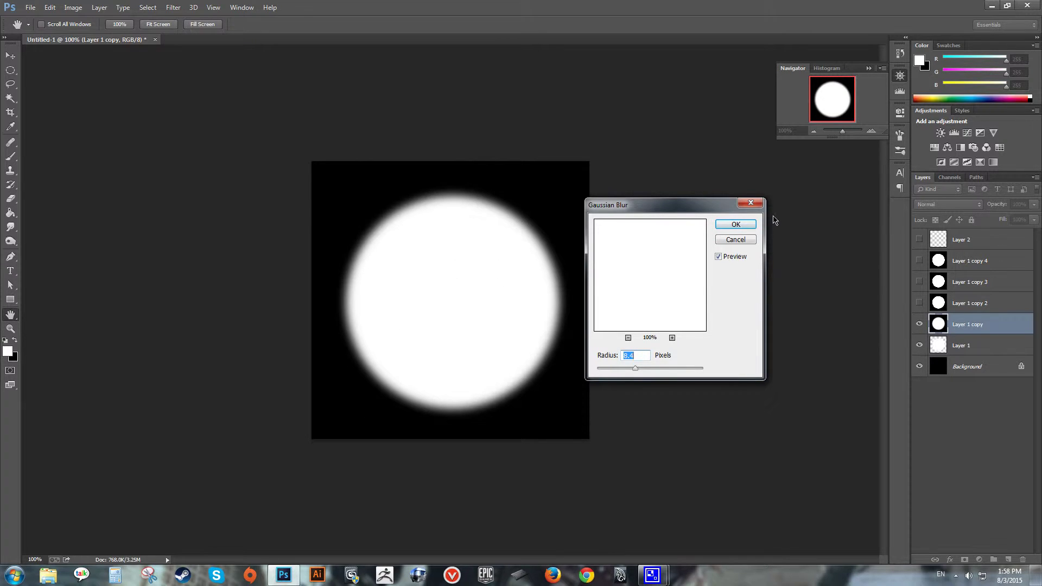
click(751, 225)
key(g)
Hide Layer 1 copy, and select and show Layer 1 copy 2.
click(921, 326)
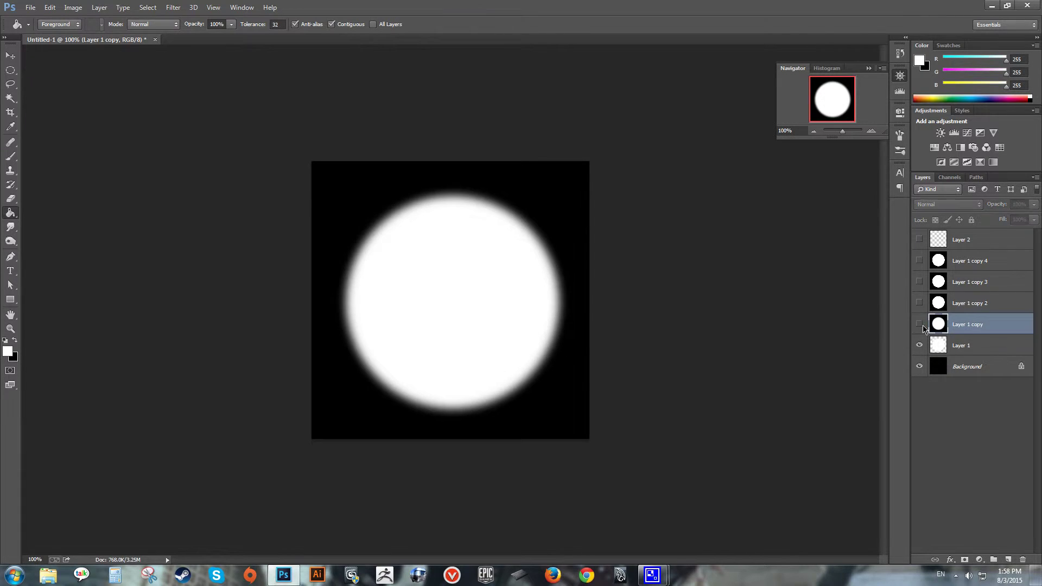
click(929, 309)
click(919, 303)
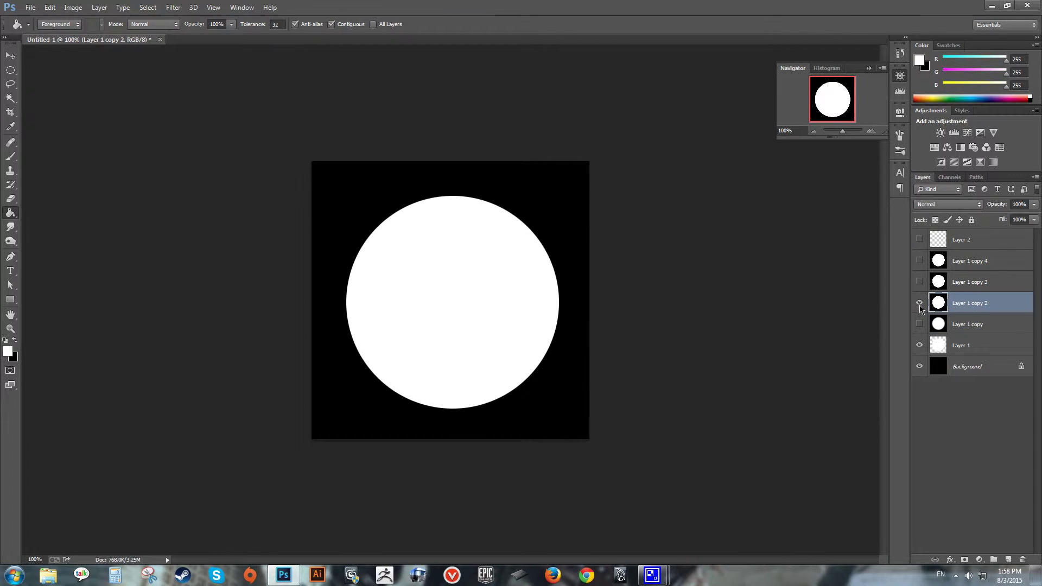
Apply a Gaussian Blur with a radius of about 42.8 pixels to Layer 1 copy 2.
click(173, 7)
mouse_move(204, 128)
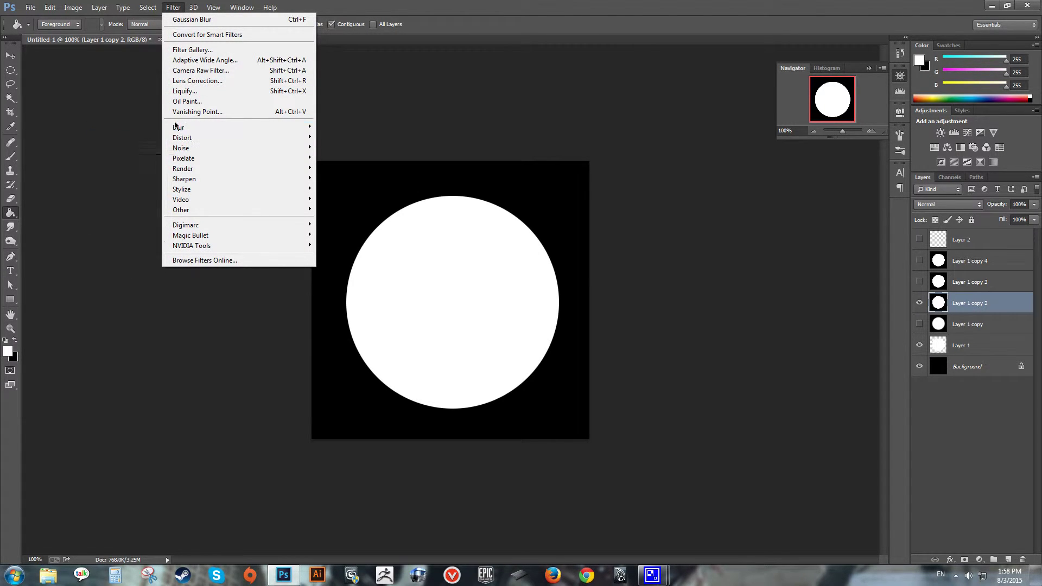
click(137, 205)
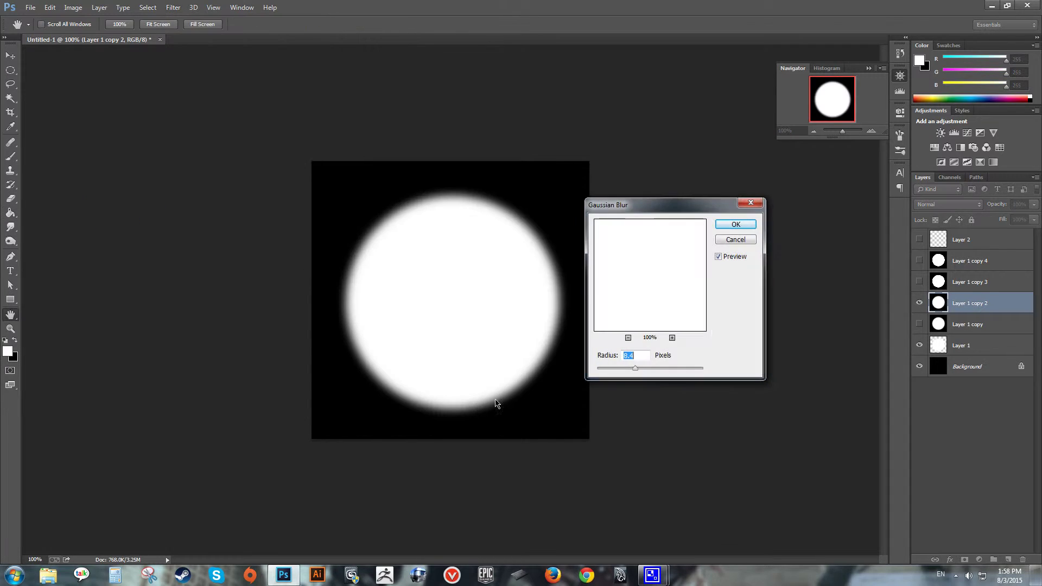
drag(635, 368, 653, 368)
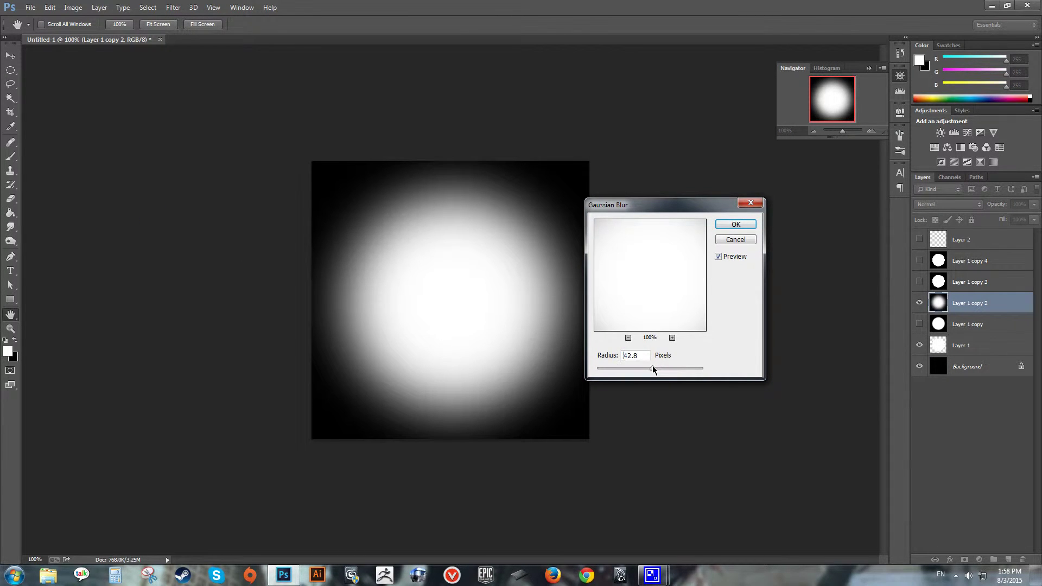
click(749, 225)
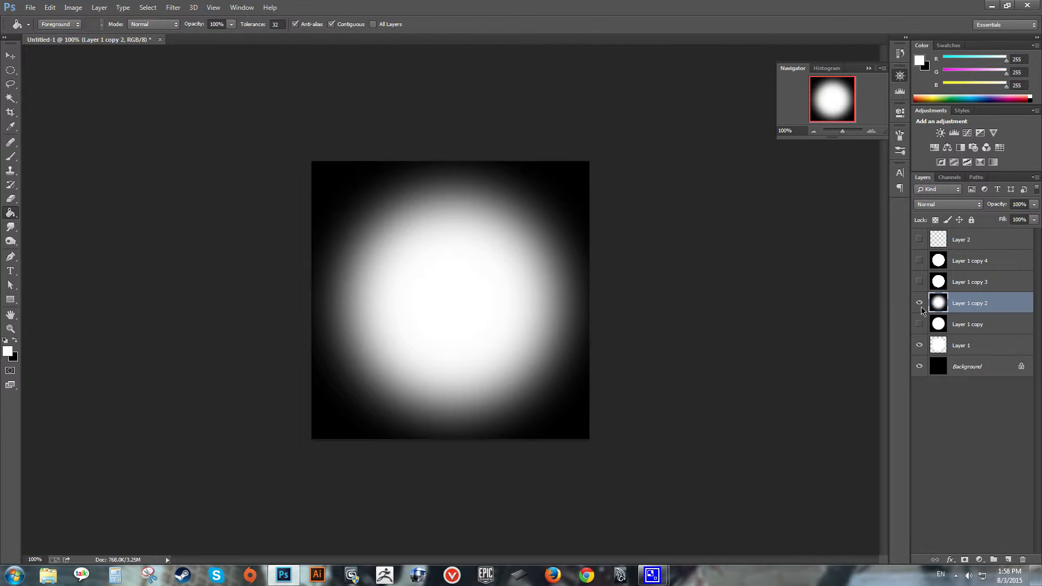
Hide Layer 1 copy 2, and show and select Layer 1 copy 3.
click(918, 303)
click(919, 282)
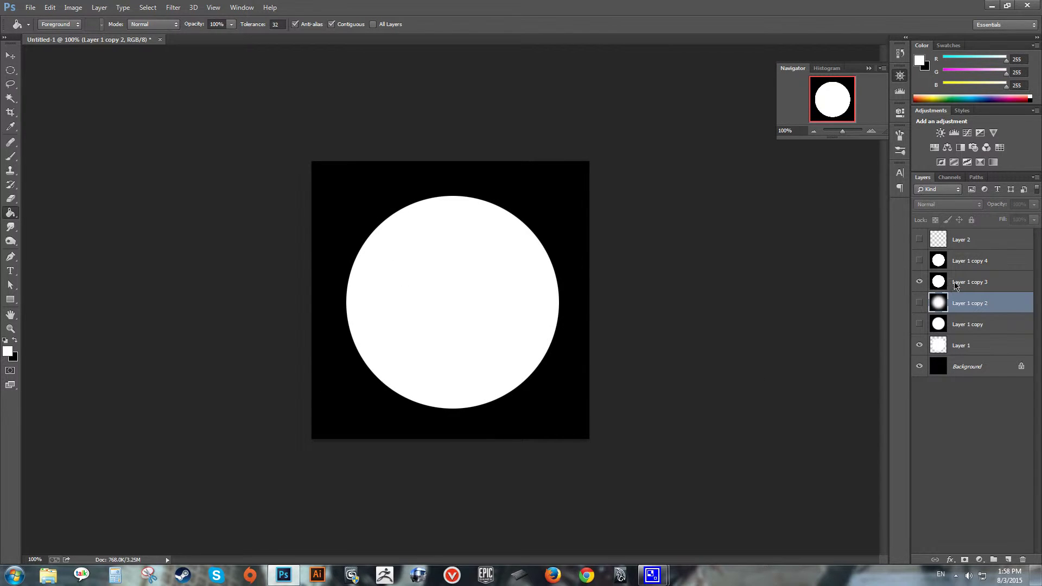
click(971, 282)
Scale Layer 1 copy 3 proportionally to 28% around its center, and hide Layer 1.
key(ctrl+t)
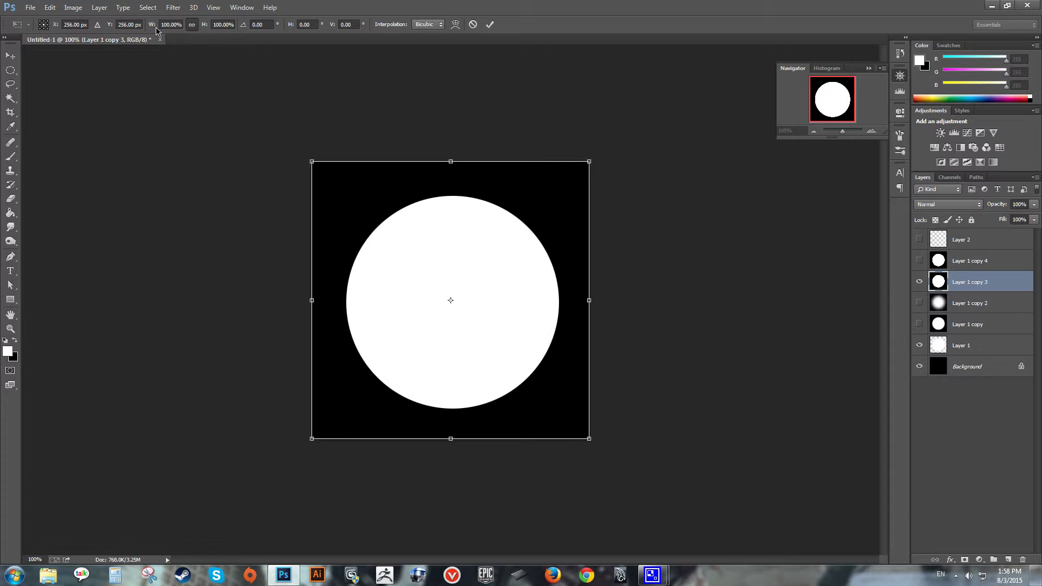
drag(154, 30, 113, 35)
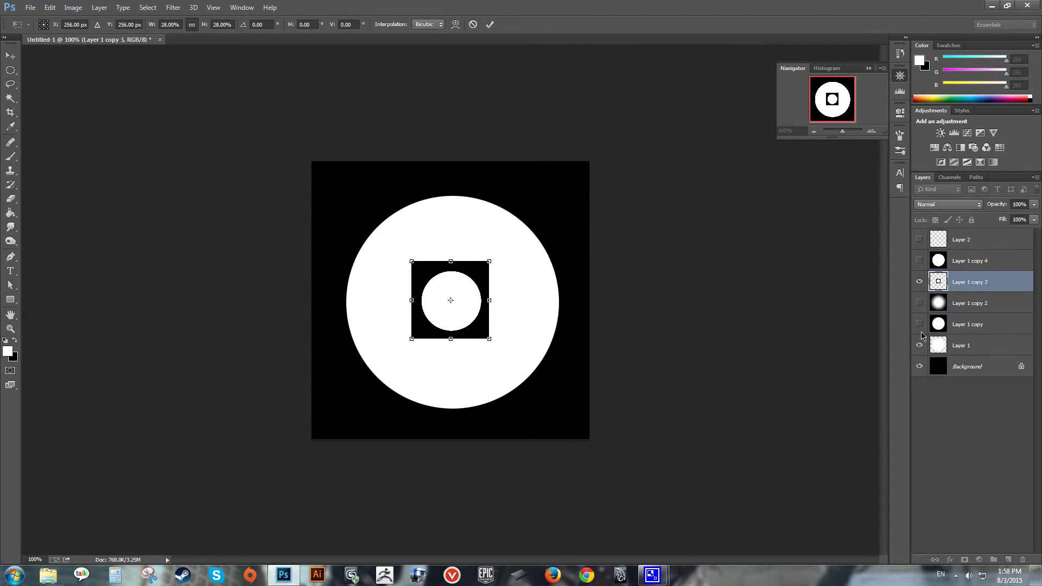
key(Return)
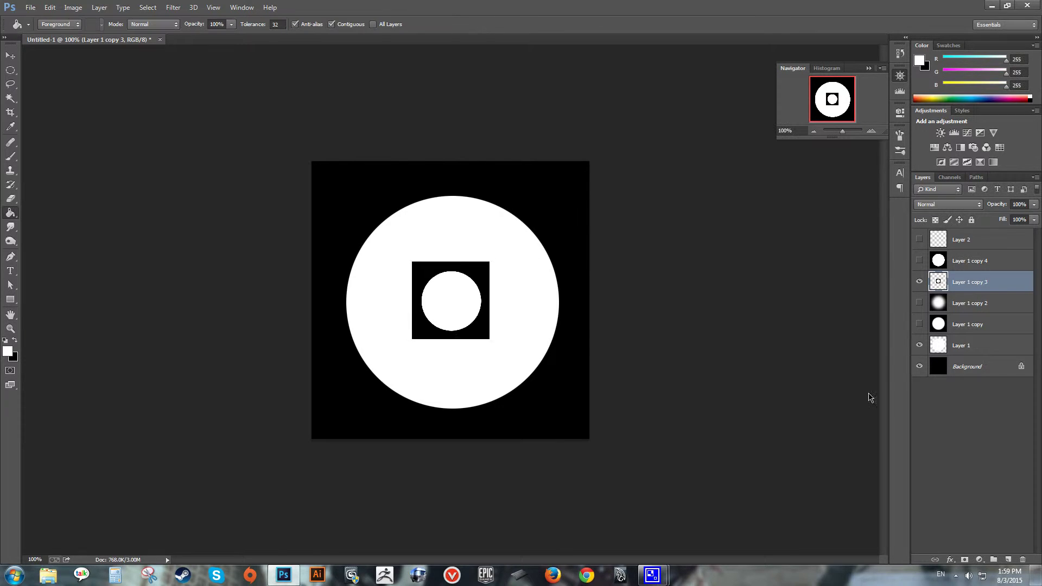
click(919, 346)
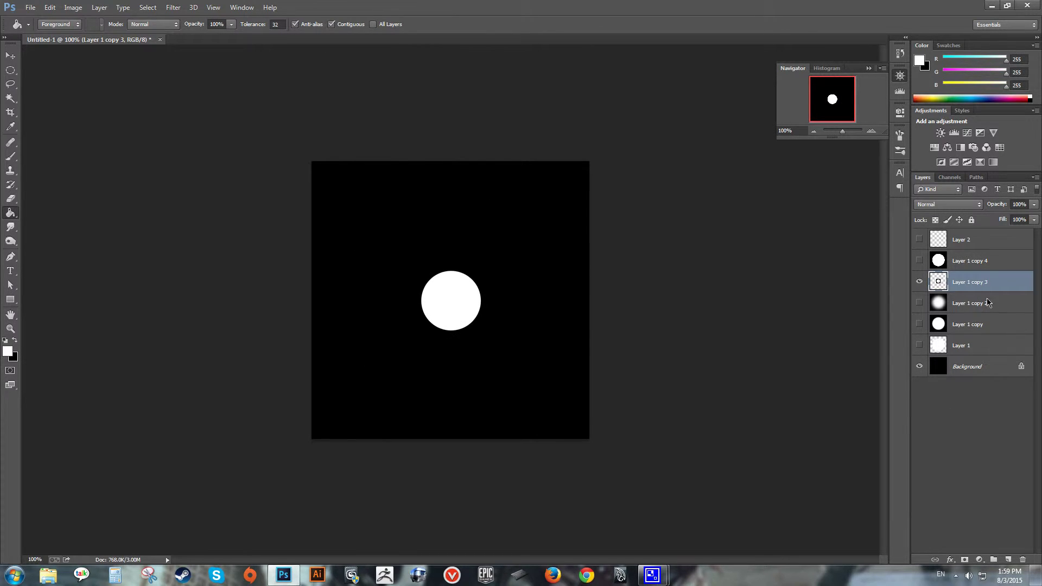
Duplicate the Background layer and merge the duplicate with Layer 1 copy 3.
click(982, 267)
click(979, 287)
drag(981, 362, 1007, 560)
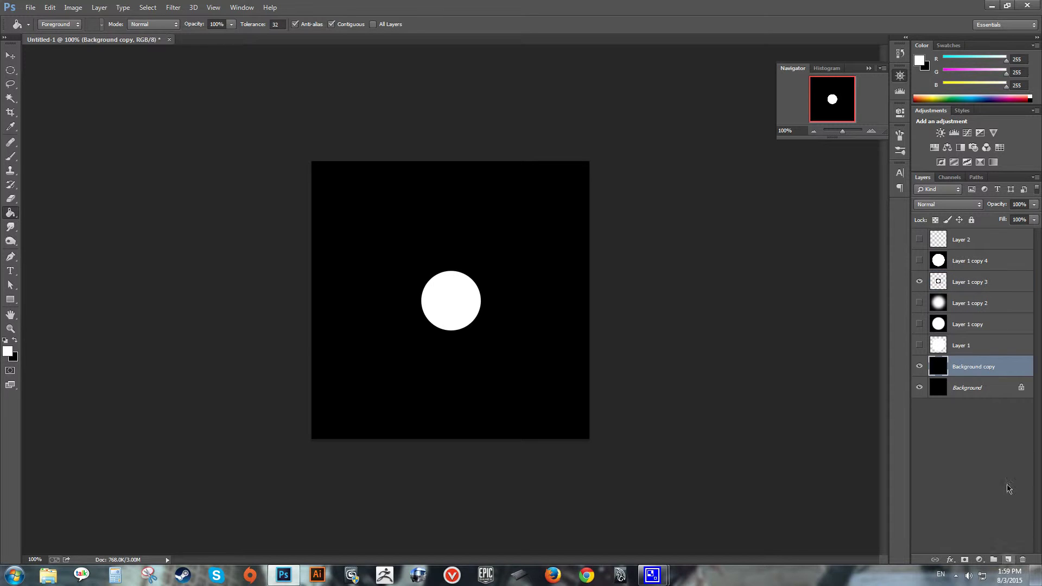
ctrl+click(980, 282)
key(ctrl+e)
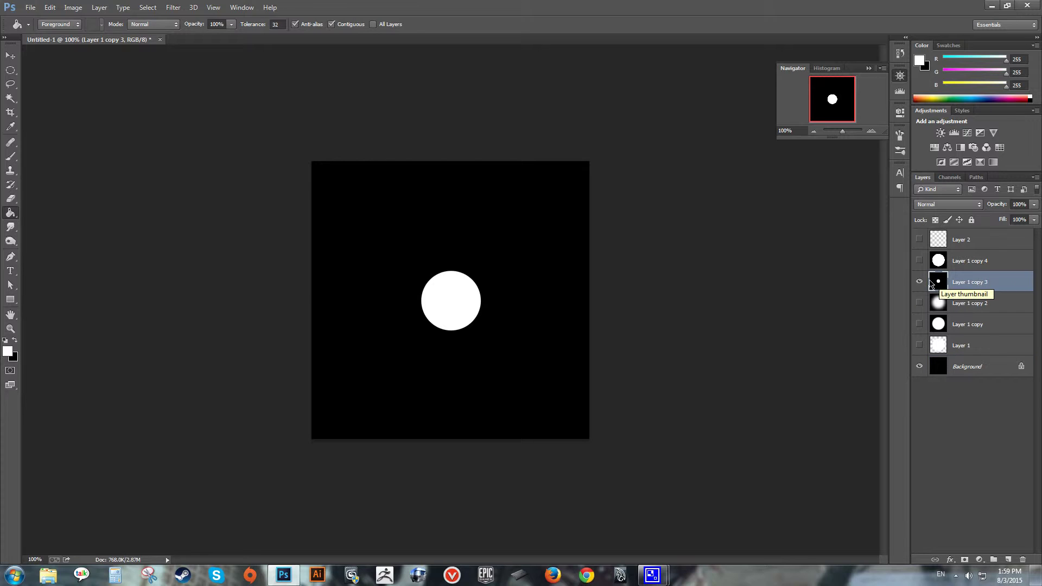
Apply a Gaussian Blur with a radius of about 41.5 pixels to Layer 1 copy 3.
click(919, 282)
click(920, 281)
click(193, 7)
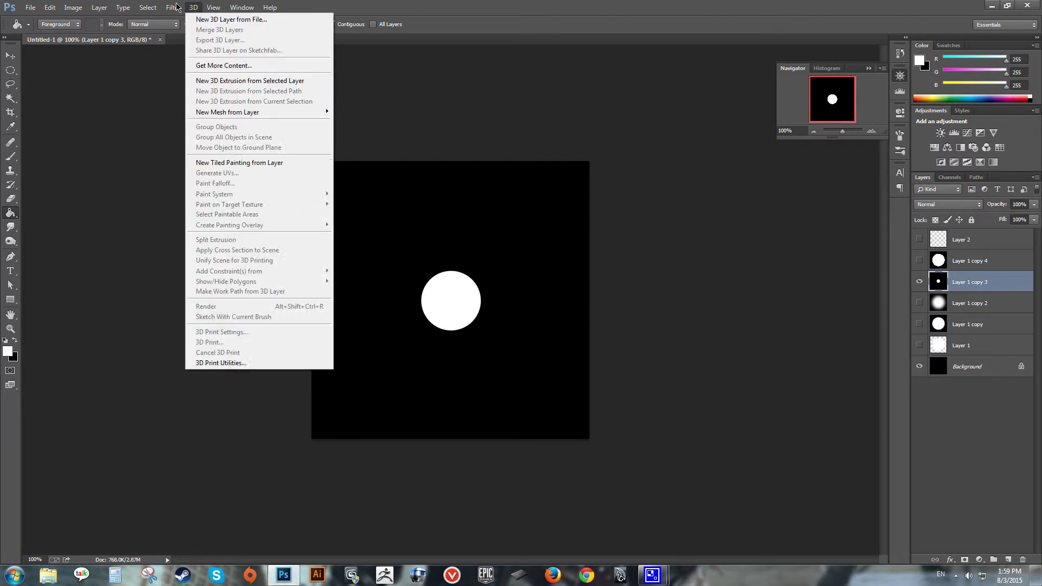
mouse_move(175, 7)
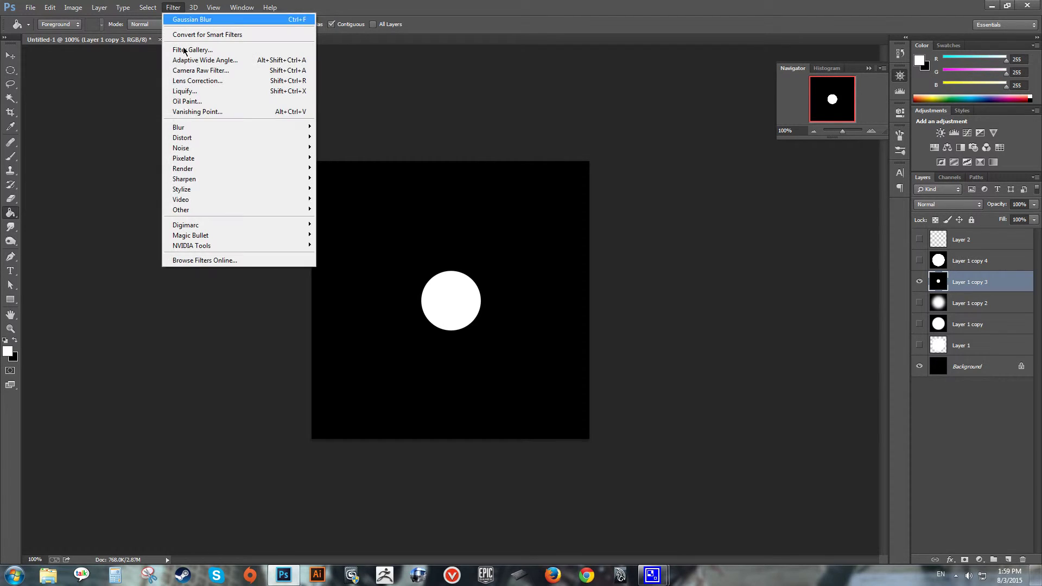
mouse_move(179, 127)
click(117, 204)
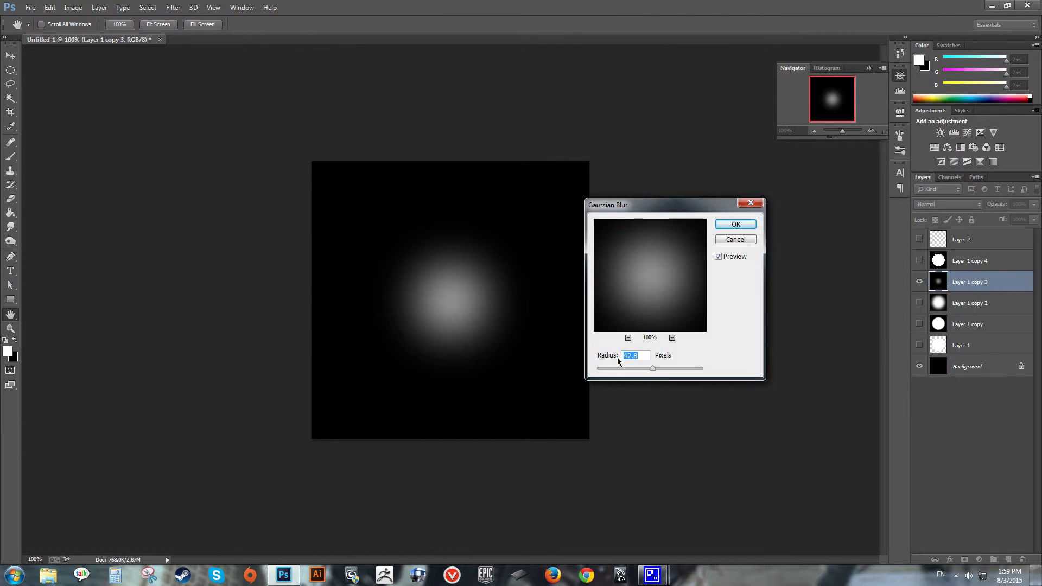
mouse_move(655, 368)
mouse_down()
mouse_move(663, 371)
mouse_move(652, 371)
mouse_up()
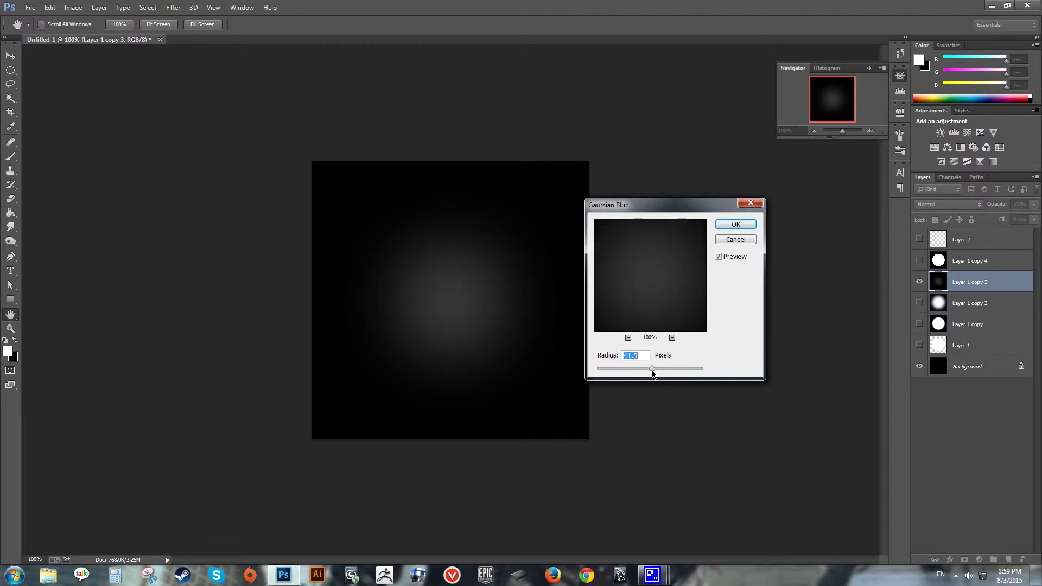
click(737, 225)
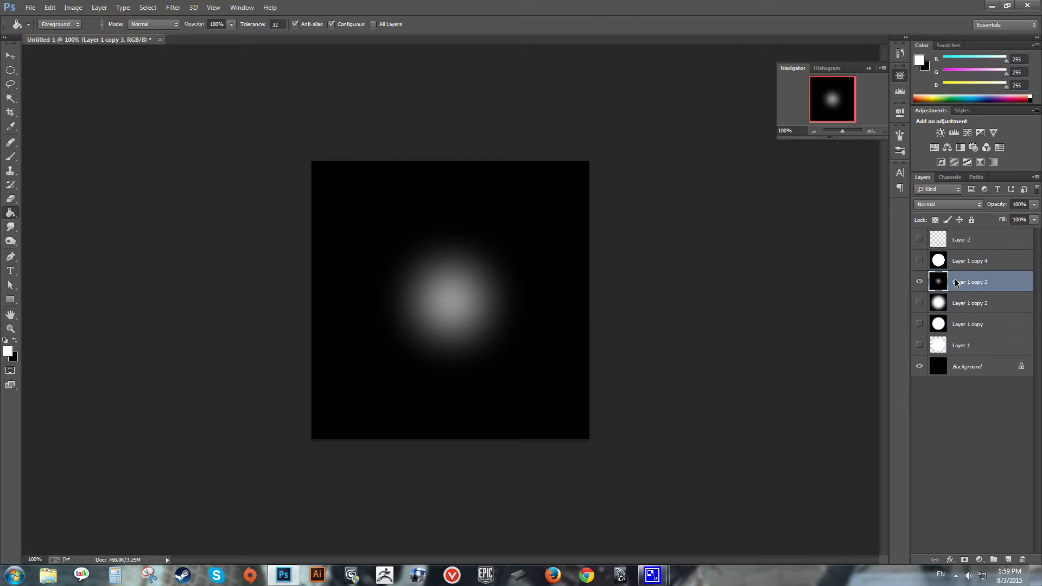
Hide Layer 1 copy 3, then show Layer 1 copy 4 and duplicate it.
click(920, 284)
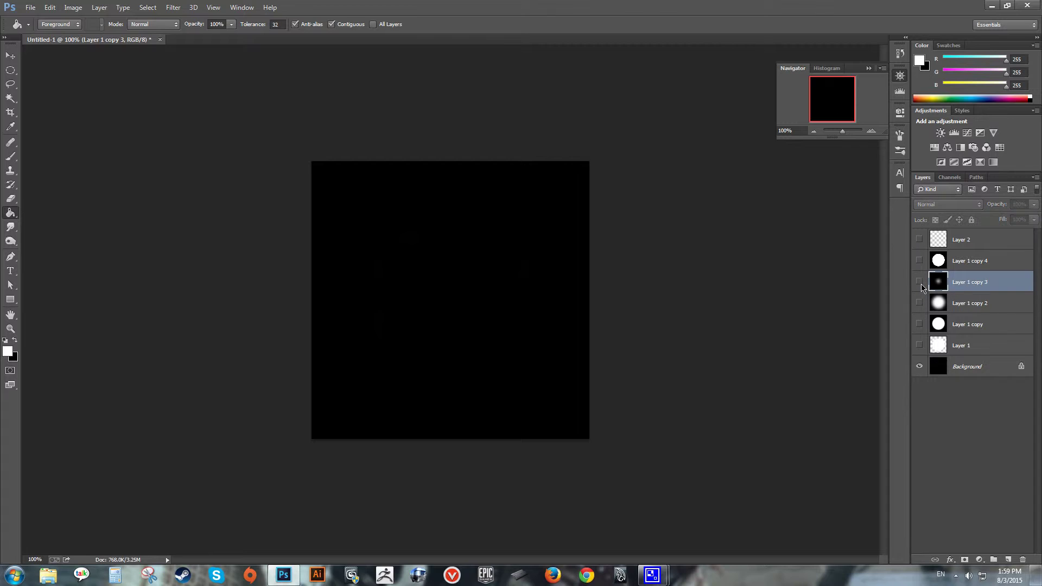
click(919, 260)
click(944, 266)
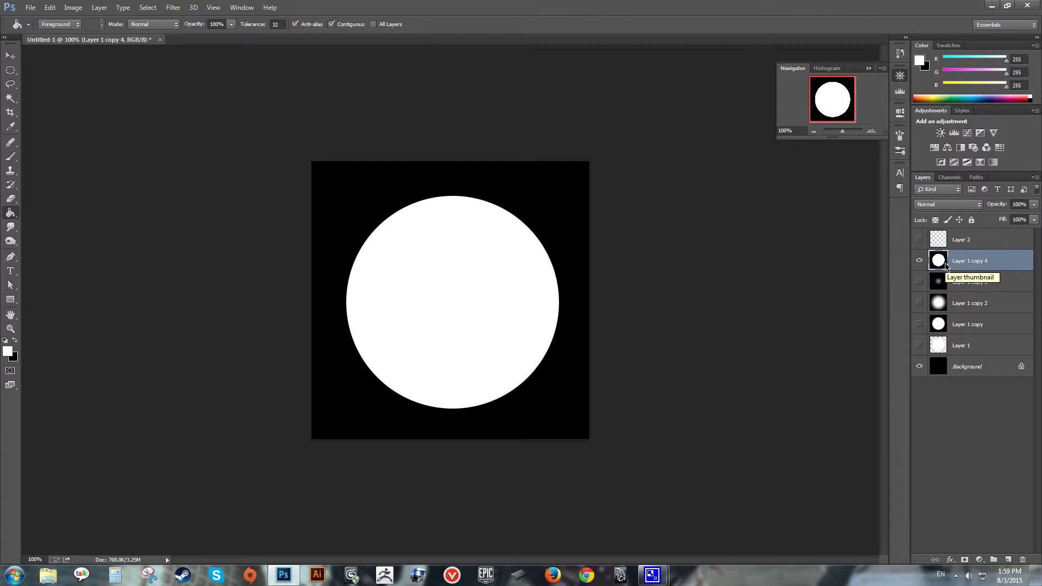
drag(950, 264, 1008, 560)
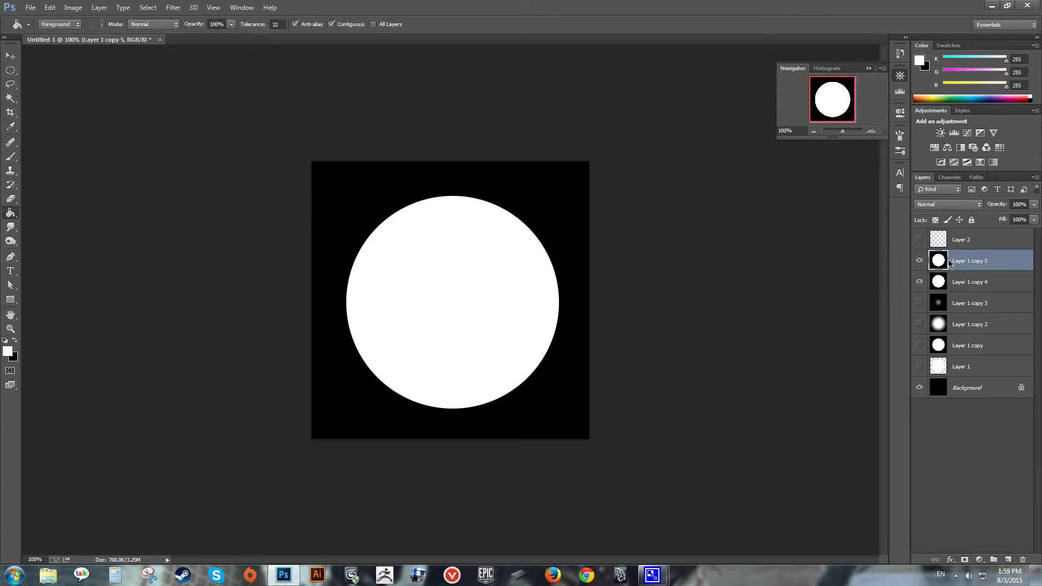
Scale Layer 1 copy 5 proportionally to 69% around its center.
double_click(969, 387)
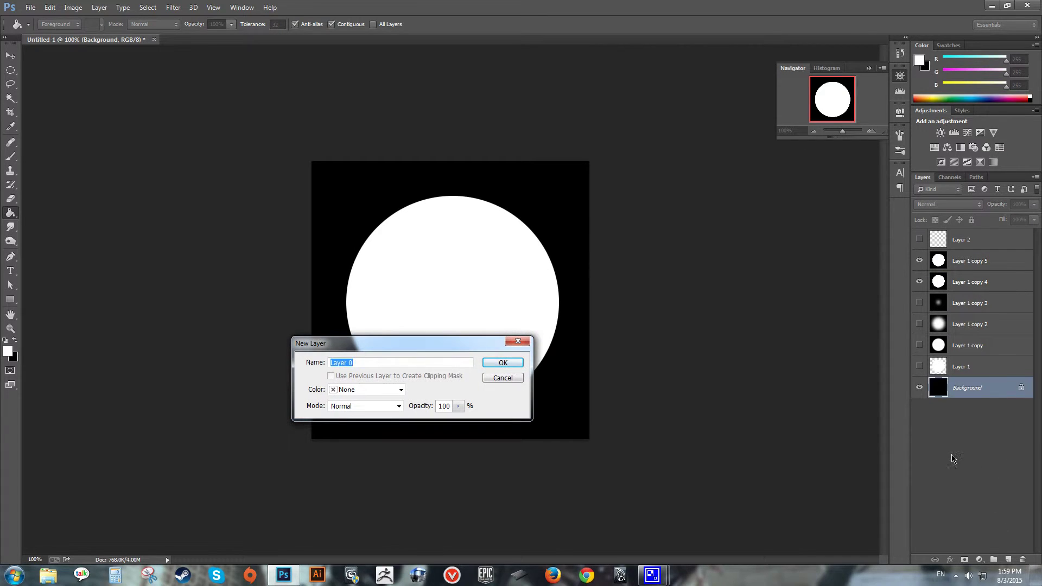
click(502, 378)
click(984, 260)
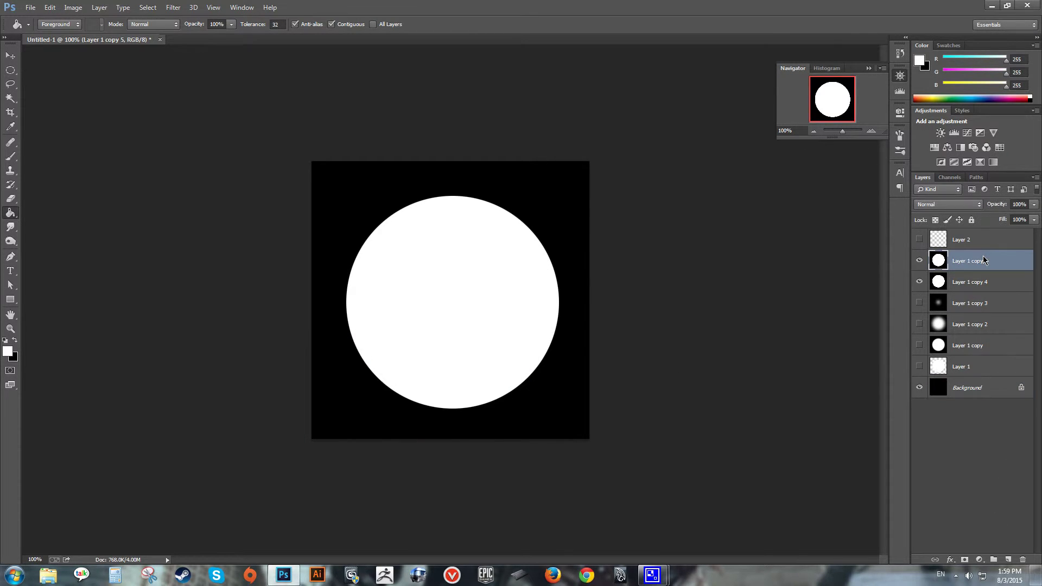
key(ctrl+t)
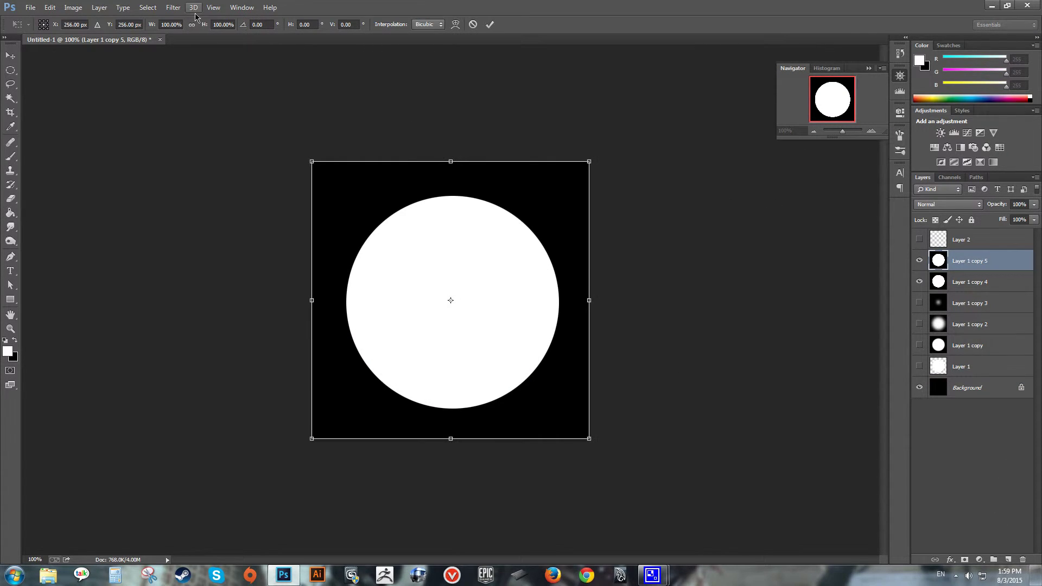
drag(157, 27, 139, 27)
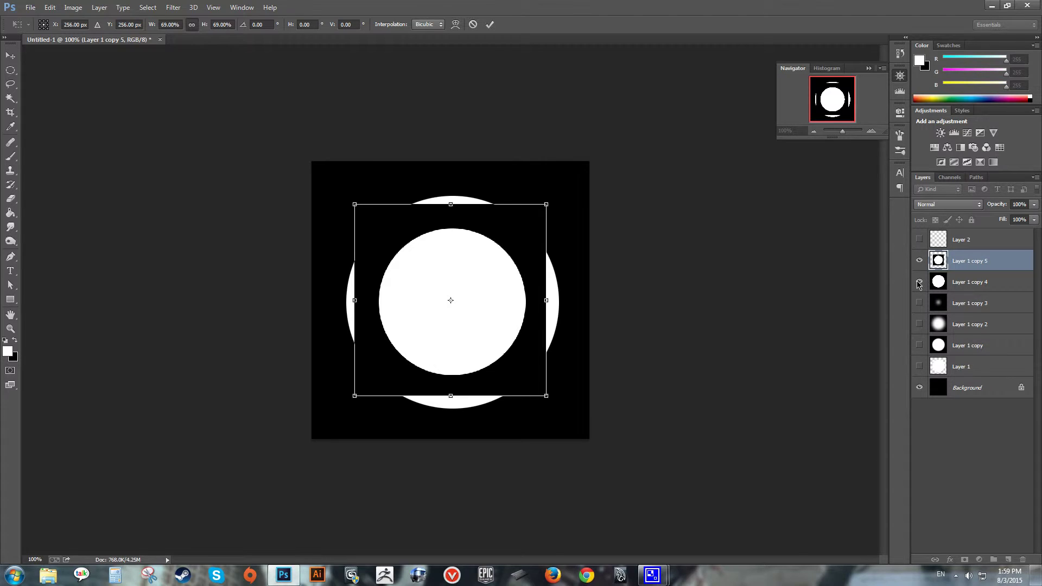
key(Return)
key(g)
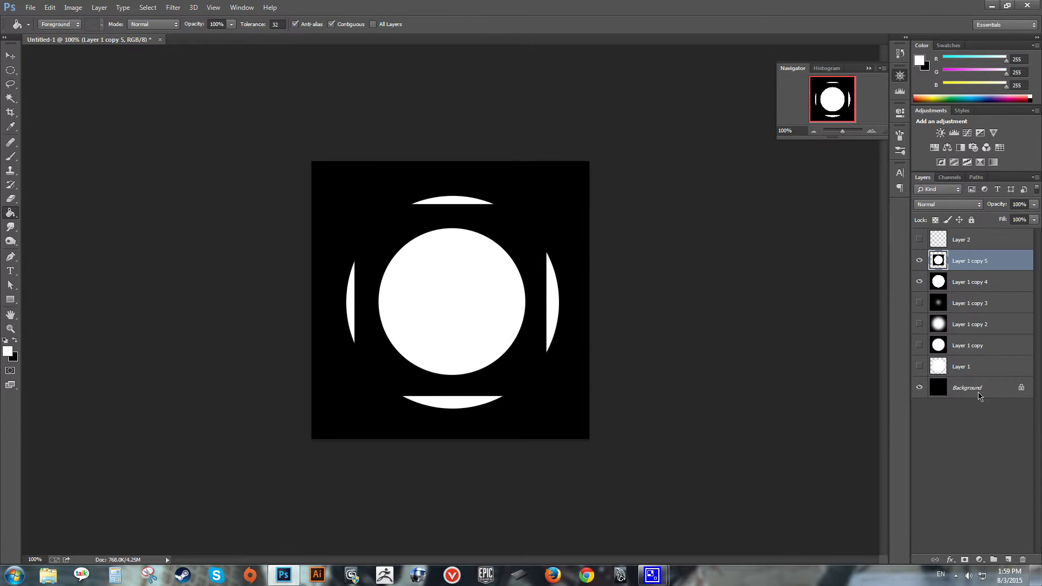
Duplicate the Background layer and merge the duplicate with Layer 1 copy 5.
drag(979, 396, 1008, 560)
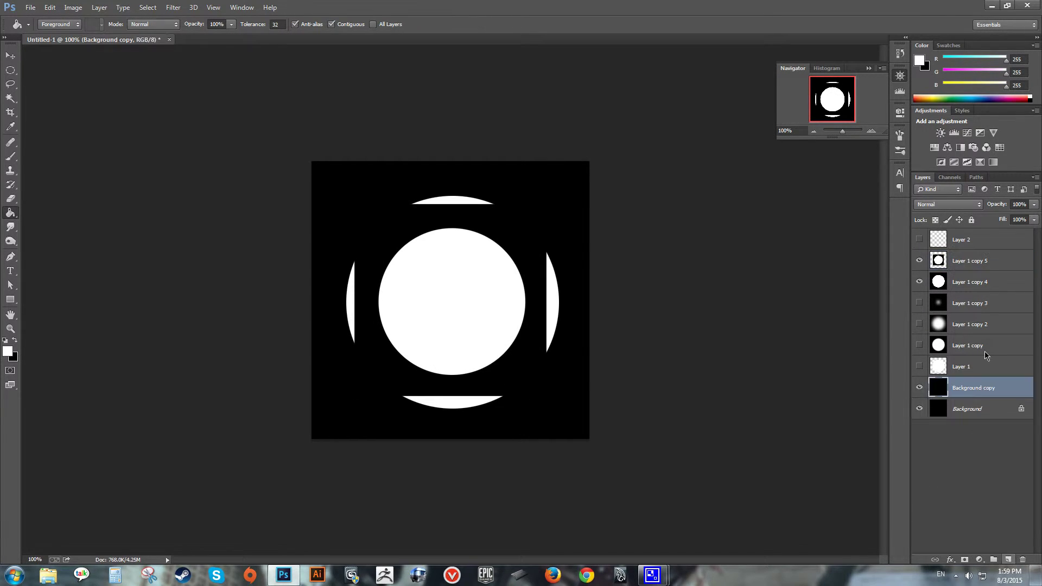
click(956, 262)
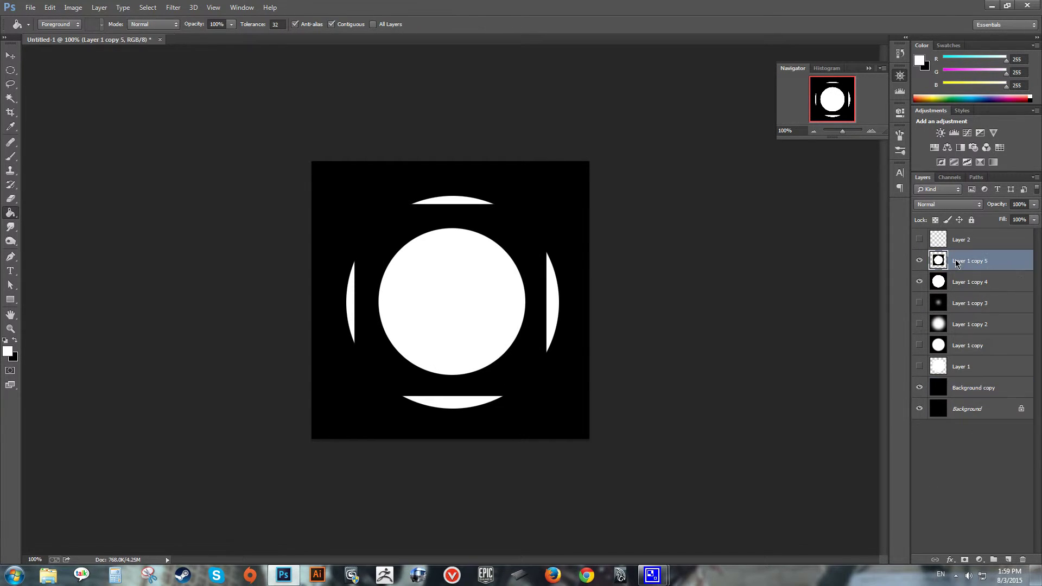
ctrl+click(972, 396)
key(ctrl+e)
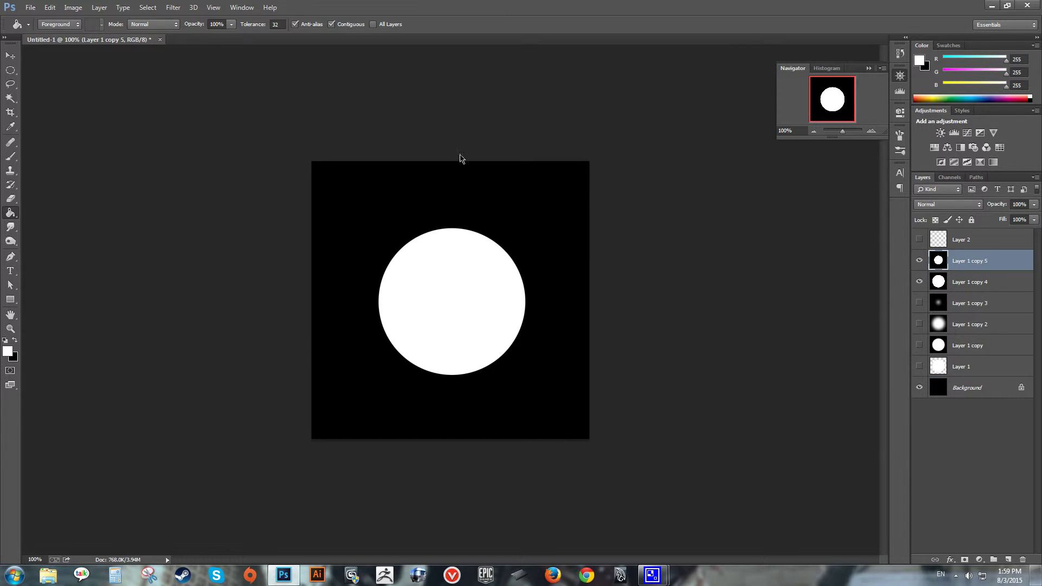
Apply a Gaussian Blur of about 29.1 pixels to Layer 1 copy 5 and set its blend mode to Screen.
click(174, 7)
mouse_move(186, 129)
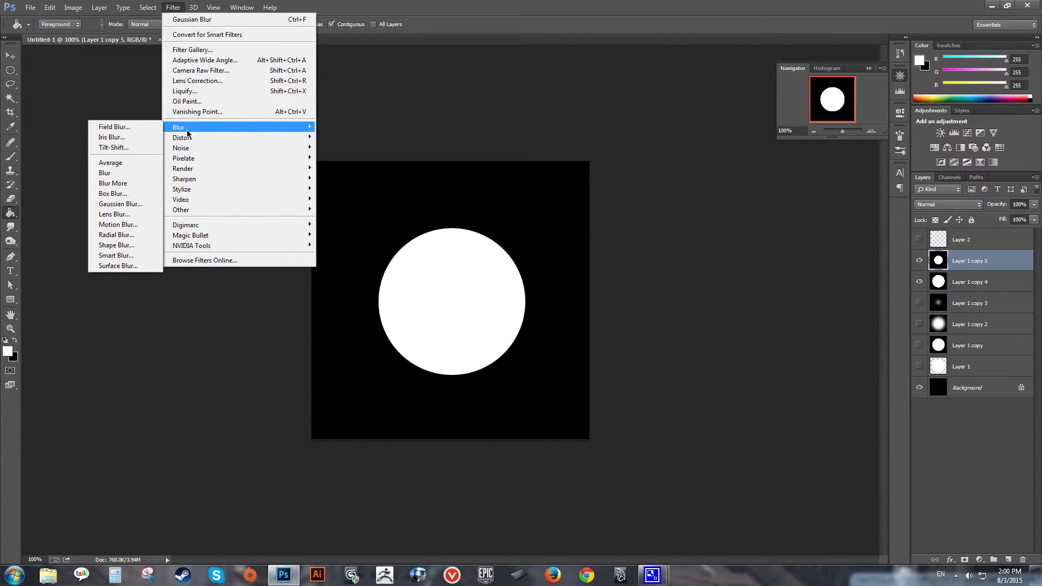
click(120, 203)
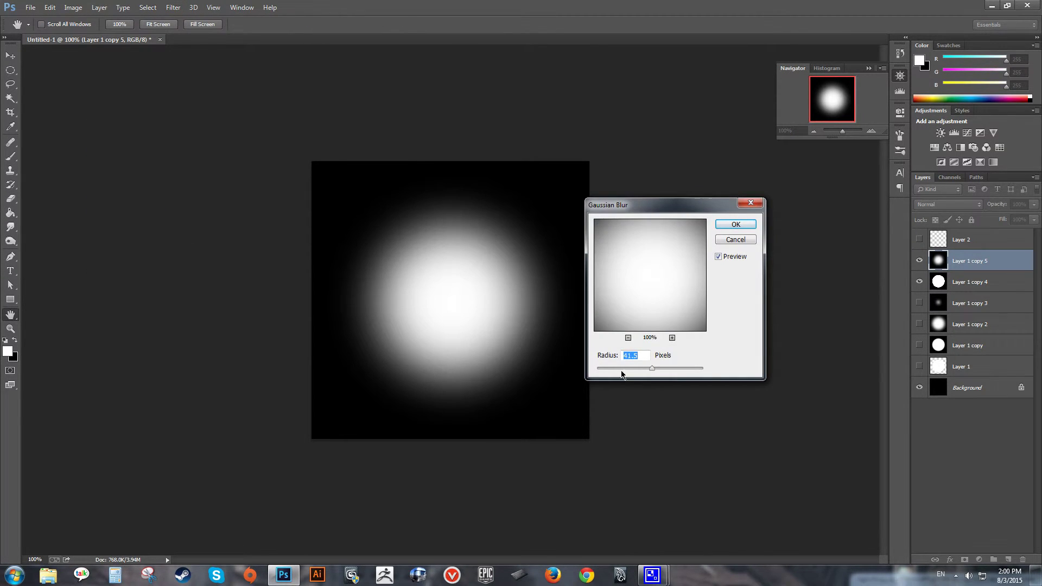
drag(653, 367, 649, 368)
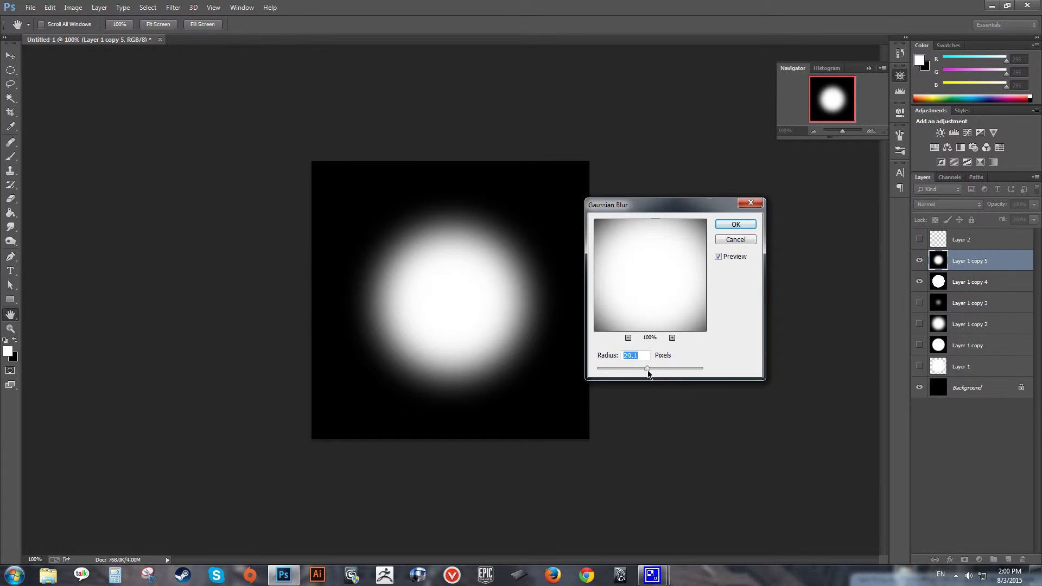
click(744, 228)
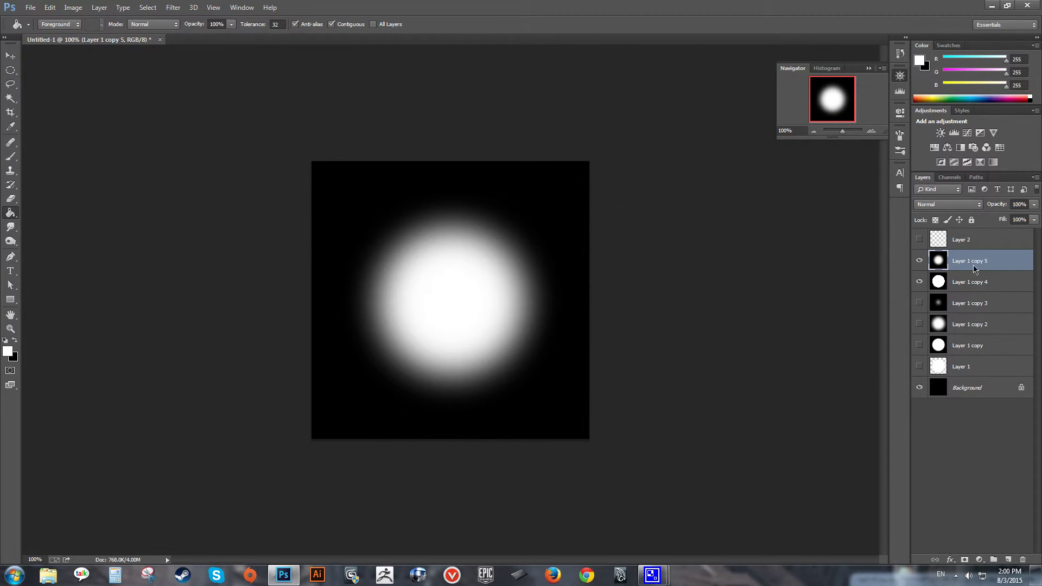
click(971, 204)
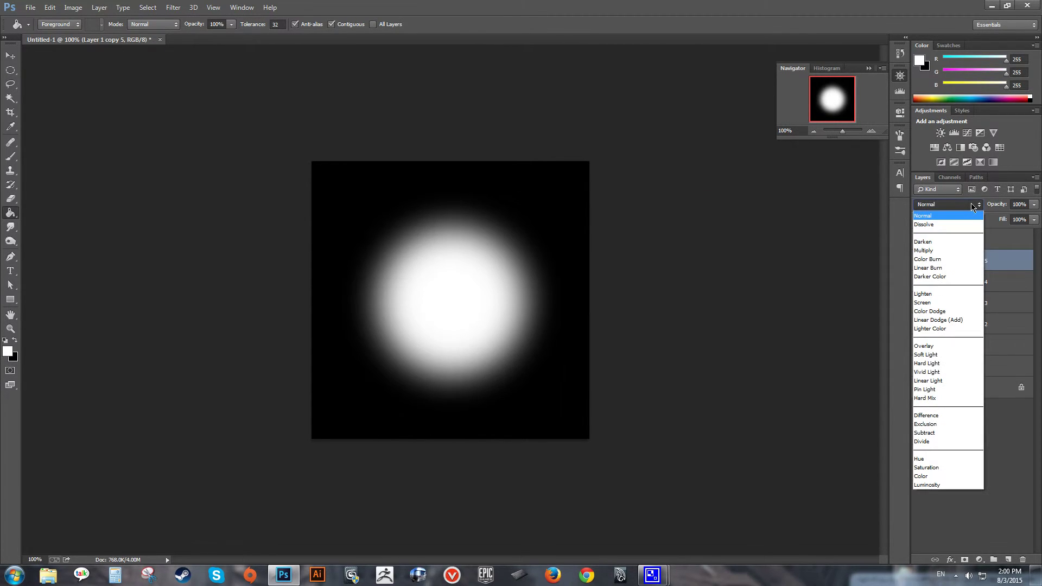
click(943, 304)
Apply a Gaussian Blur of about 29.1 pixels to Layer 1 copy 4 and lower its opacity to 44%.
click(956, 282)
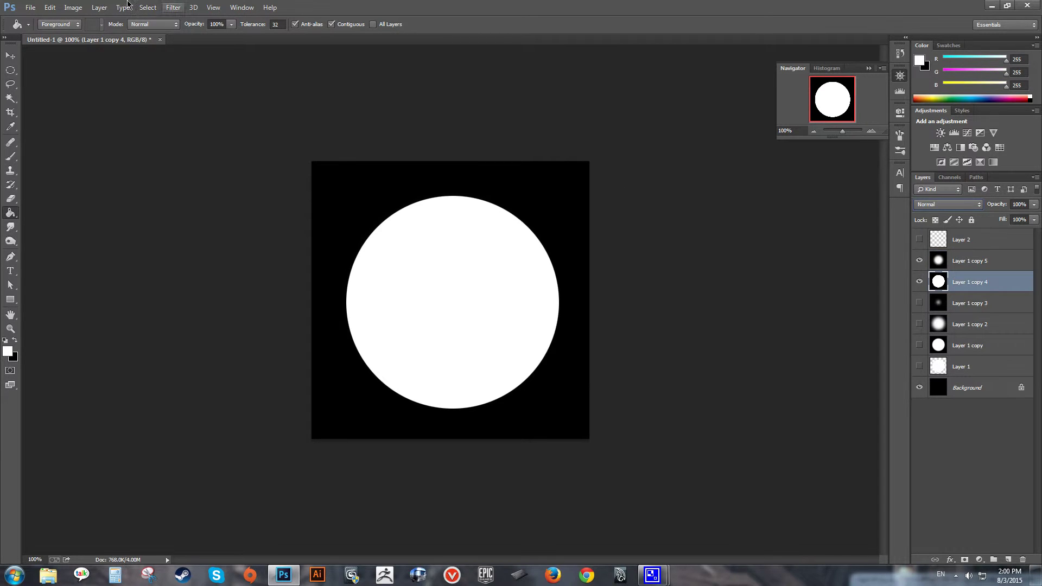
click(173, 7)
mouse_move(184, 131)
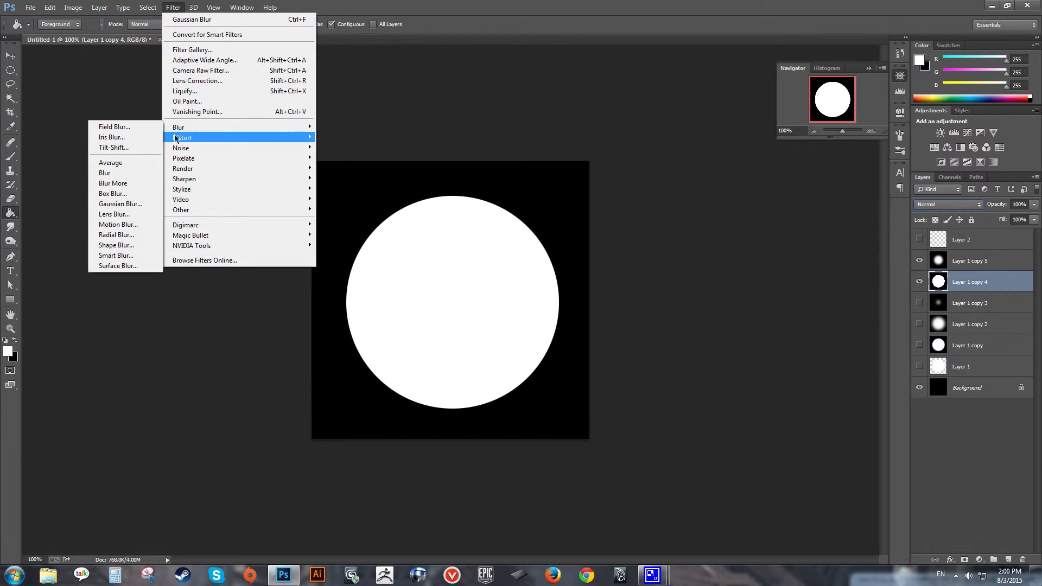
click(126, 203)
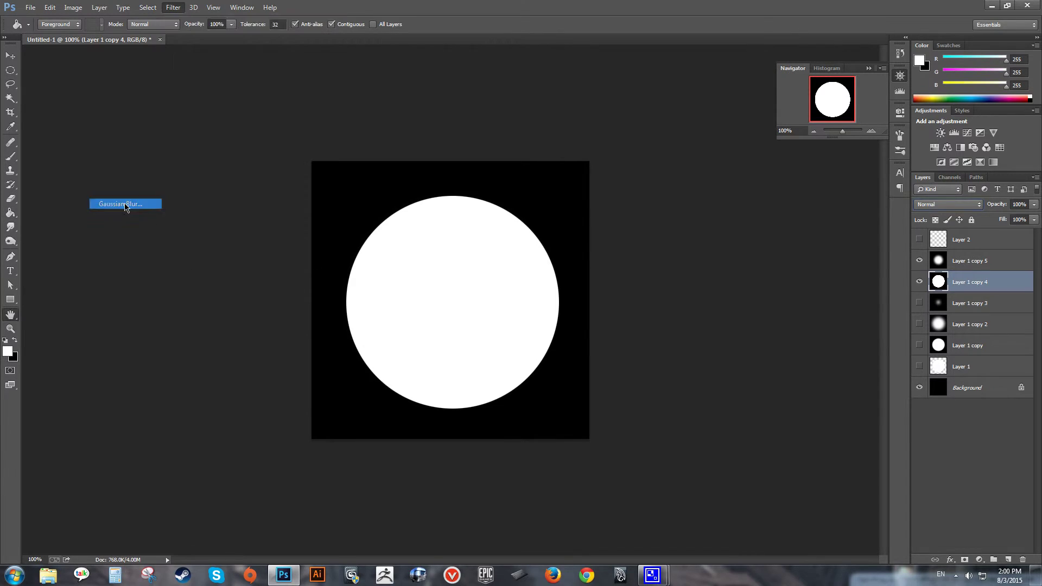
mouse_move(645, 367)
mouse_down()
mouse_move(660, 372)
mouse_move(647, 372)
mouse_up()
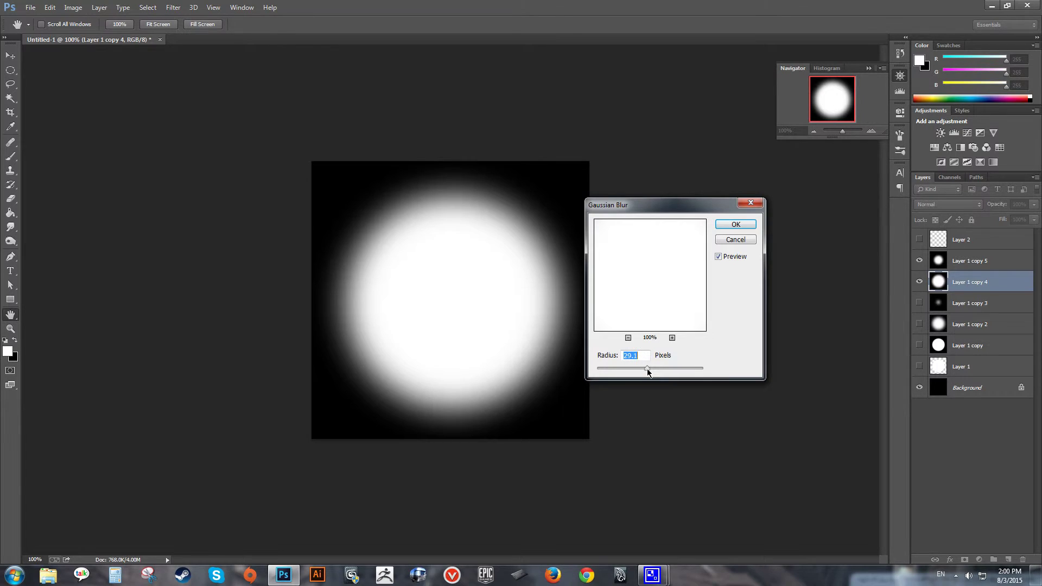
click(735, 224)
click(1034, 206)
drag(1034, 206, 1001, 218)
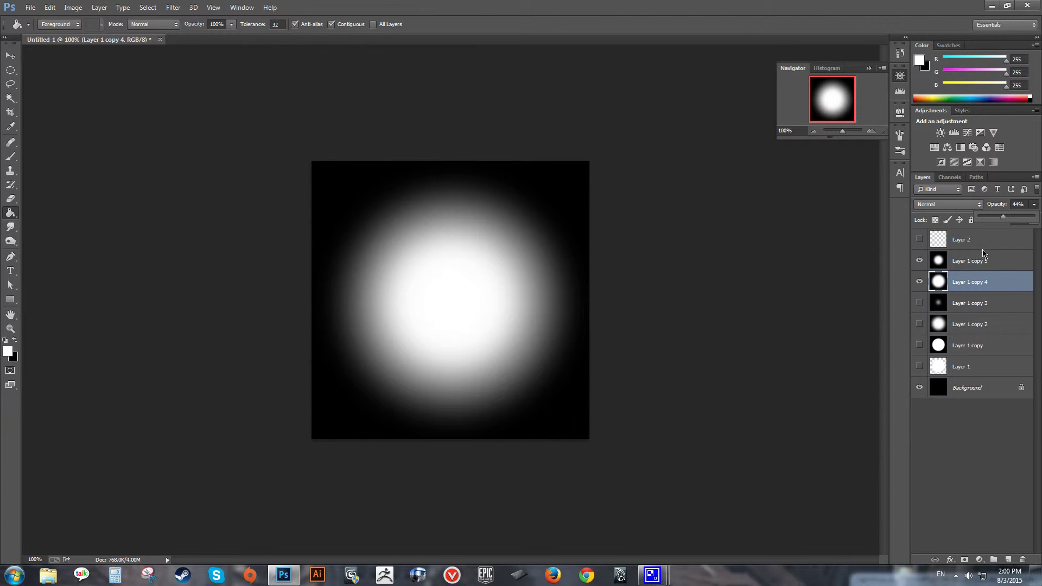
Apply a Gaussian Blur with a radius of about 60.7 pixels to Layer 1 copy 5.
click(978, 266)
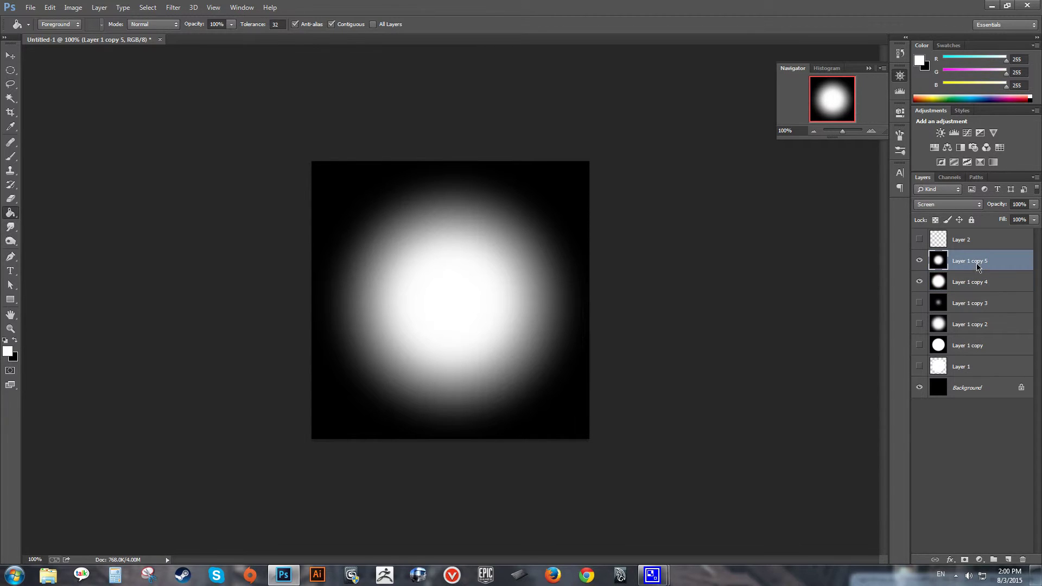
click(173, 7)
mouse_move(189, 143)
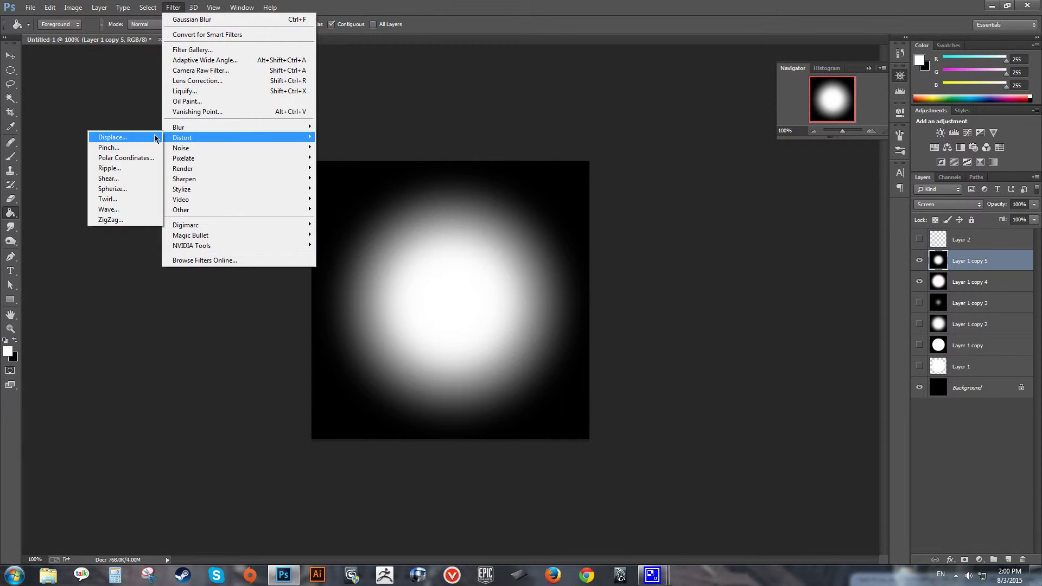
click(121, 203)
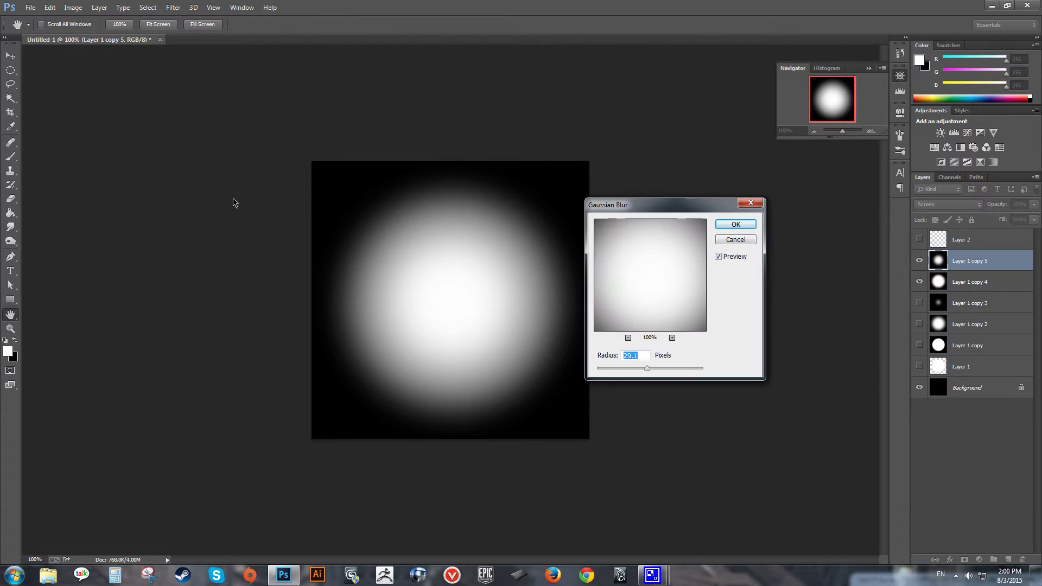
mouse_move(643, 369)
mouse_down()
mouse_move(688, 369)
mouse_move(651, 367)
mouse_up()
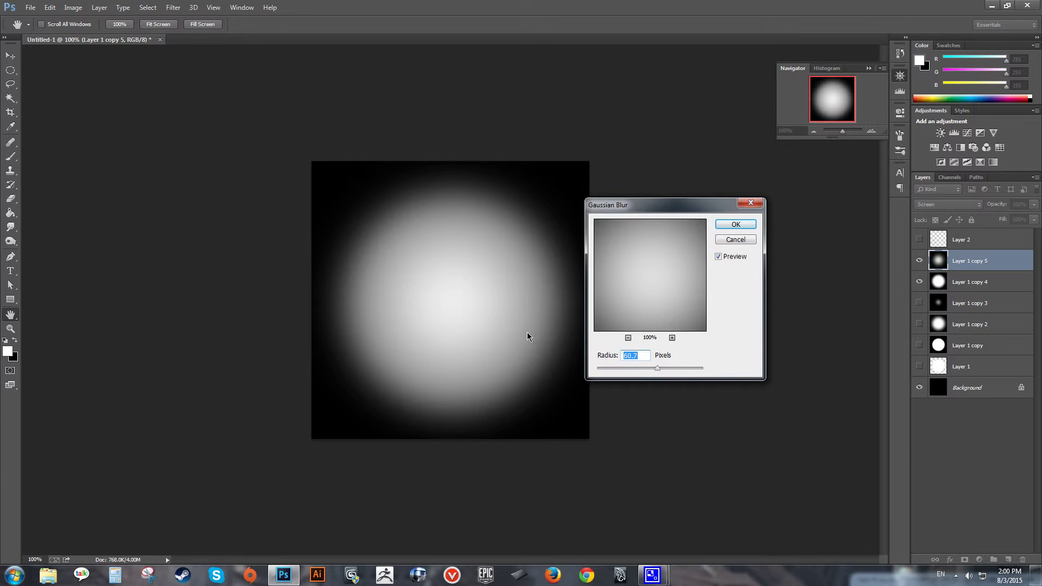
click(734, 225)
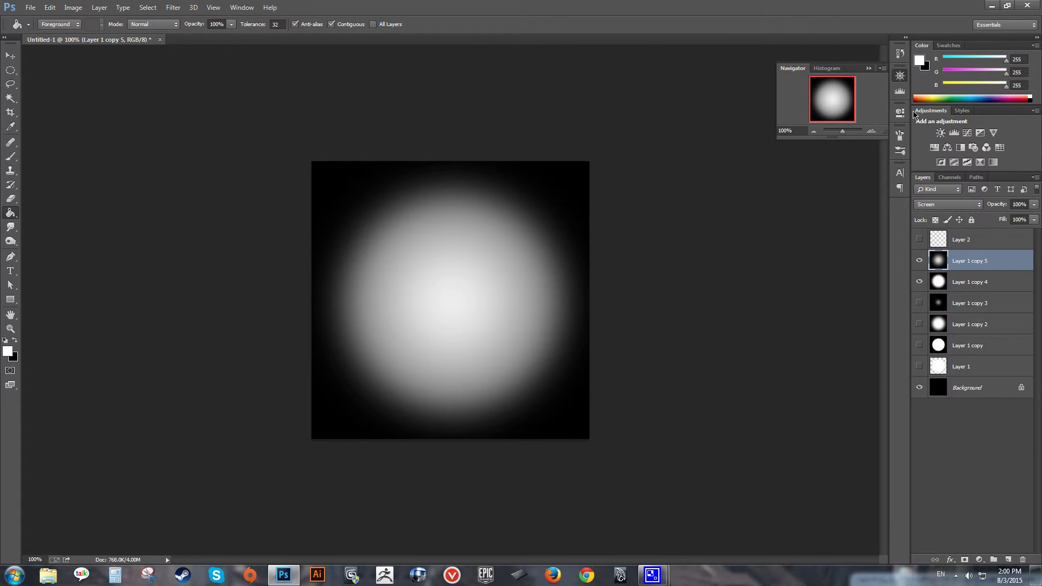
Compare the glow with and without Layer 1 copy 5, then merge that layer with Layer 1 copy 4.
click(919, 261)
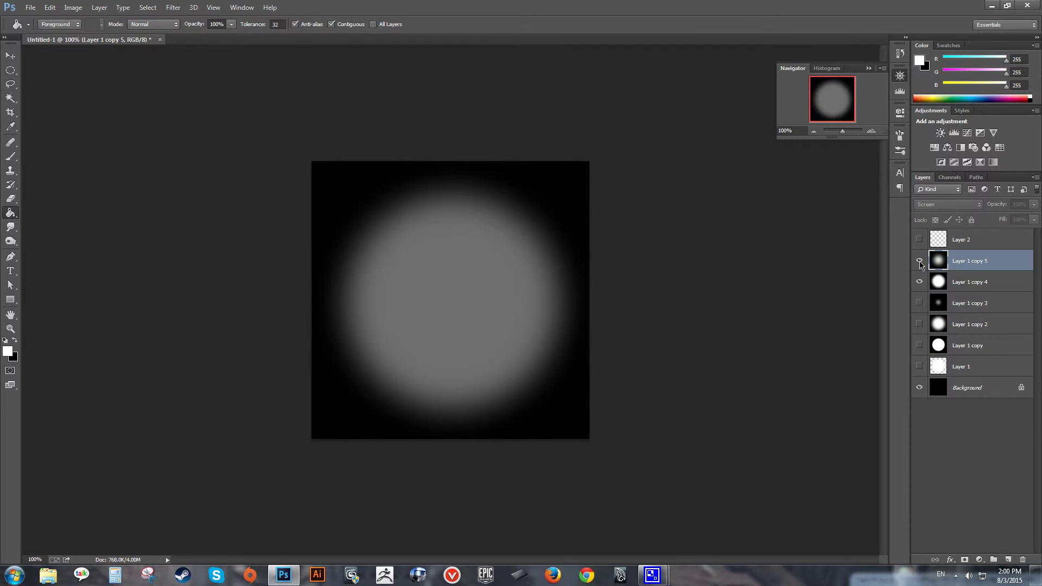
click(919, 261)
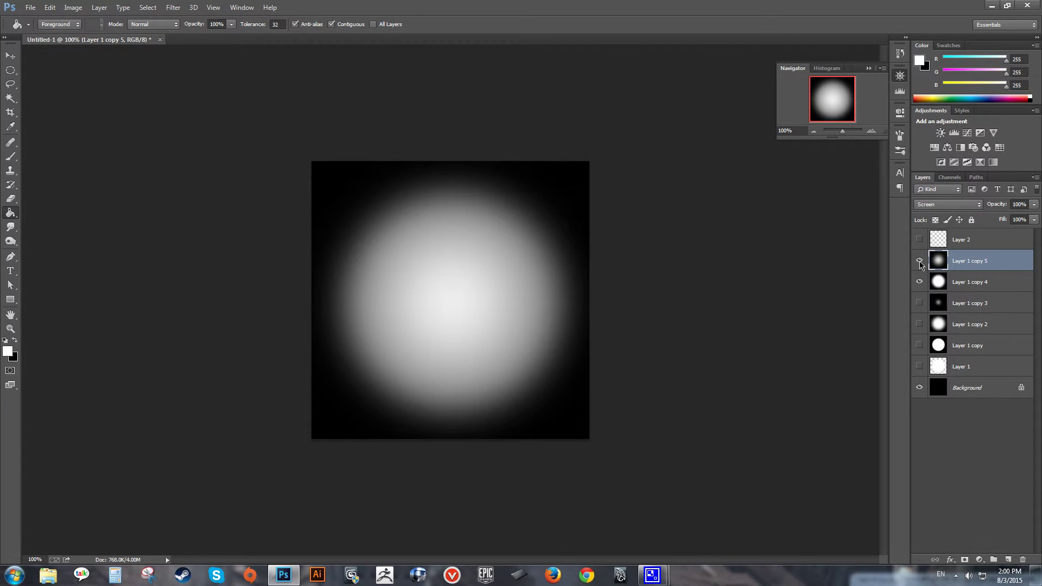
shift+click(986, 291)
key(ctrl+e)
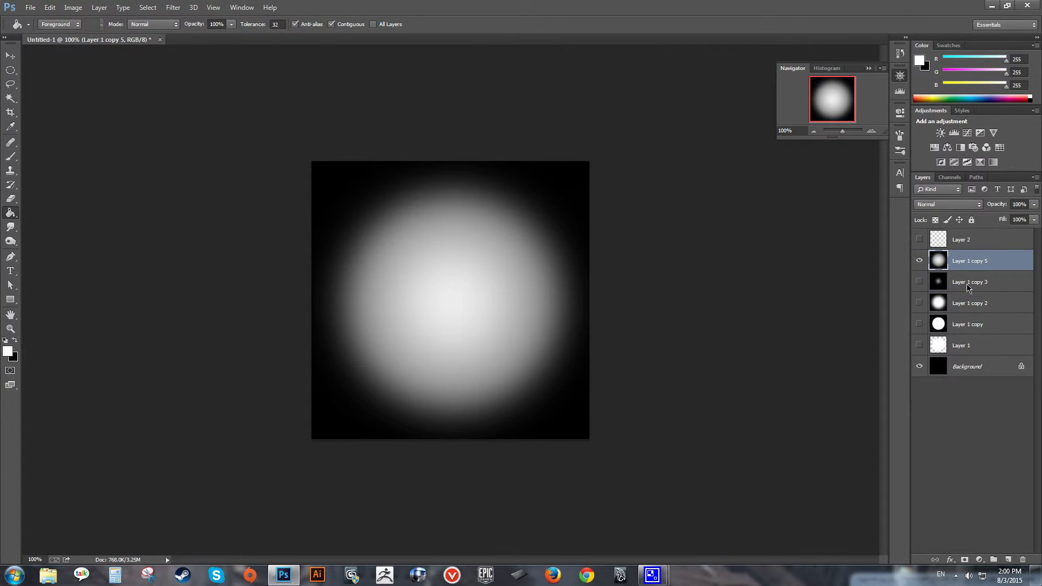
Compare the edge softness of Layer 1 copy 5, copy 3, copy 2 and Layer 1 copy by showing and hiding each one.
click(920, 261)
click(919, 261)
click(920, 261)
click(920, 261)
click(919, 261)
click(919, 282)
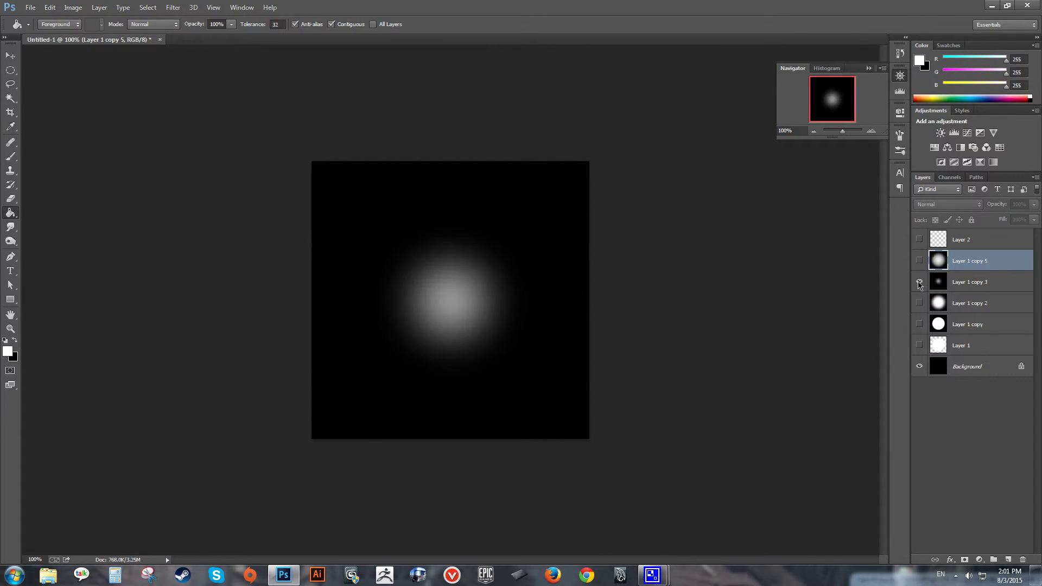
click(919, 281)
click(919, 282)
click(920, 261)
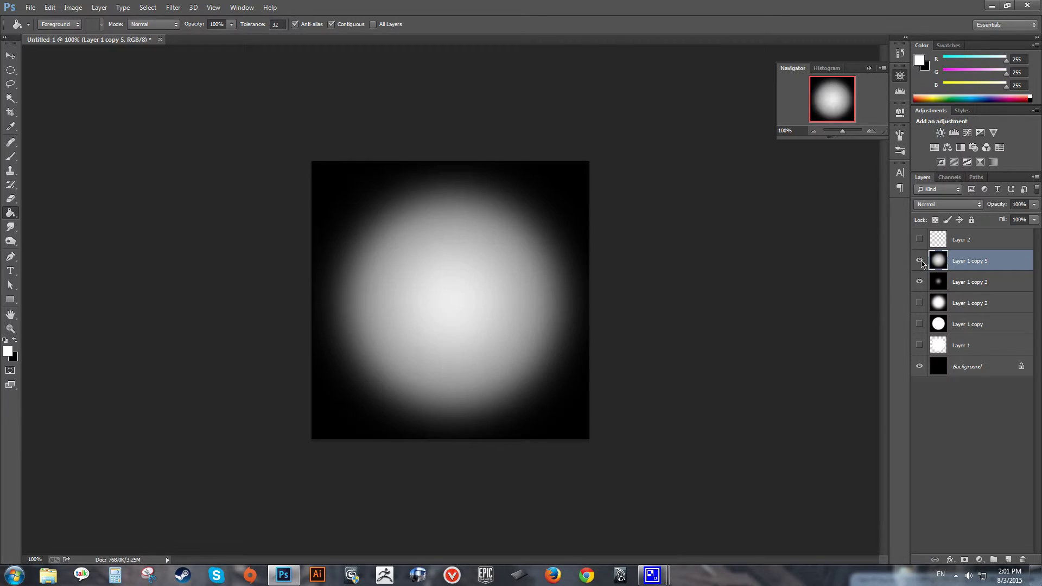
click(919, 261)
click(919, 282)
click(919, 303)
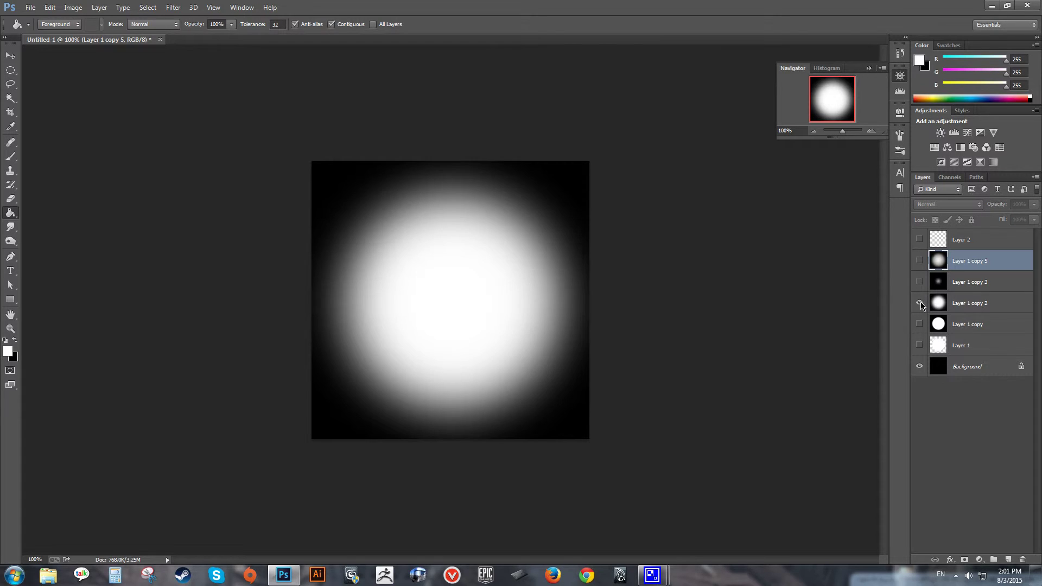
click(919, 303)
click(919, 324)
click(919, 324)
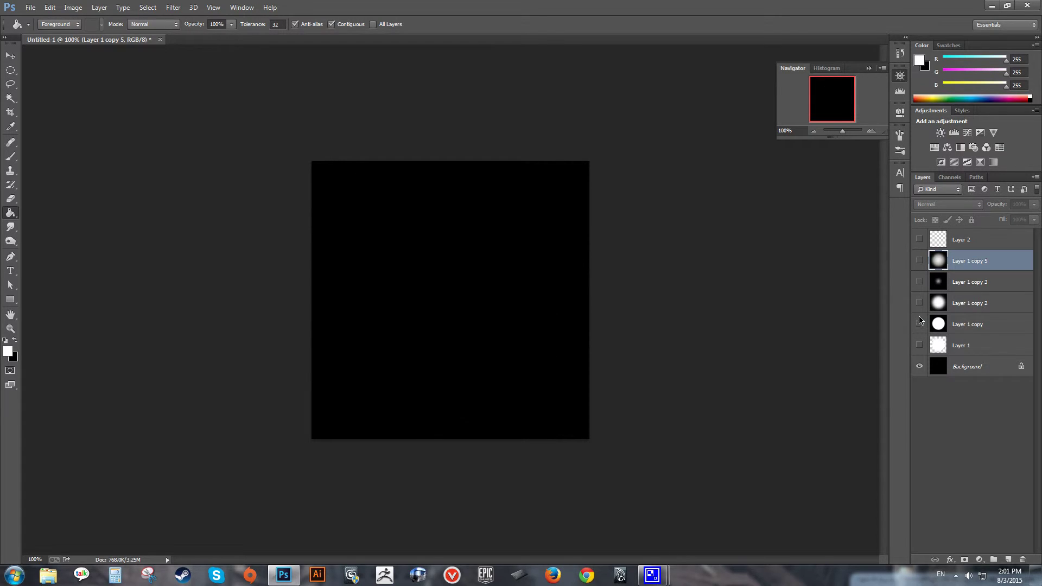
Show the circle variants up to Layer 1 copy 5 again, then hide those beneath it except the Background.
click(919, 303)
click(919, 281)
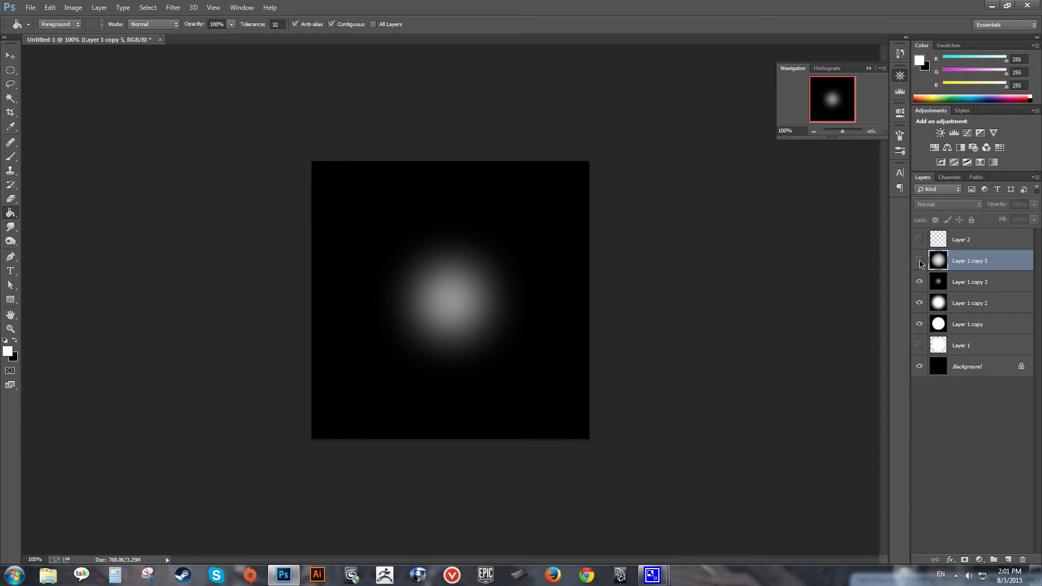
click(919, 260)
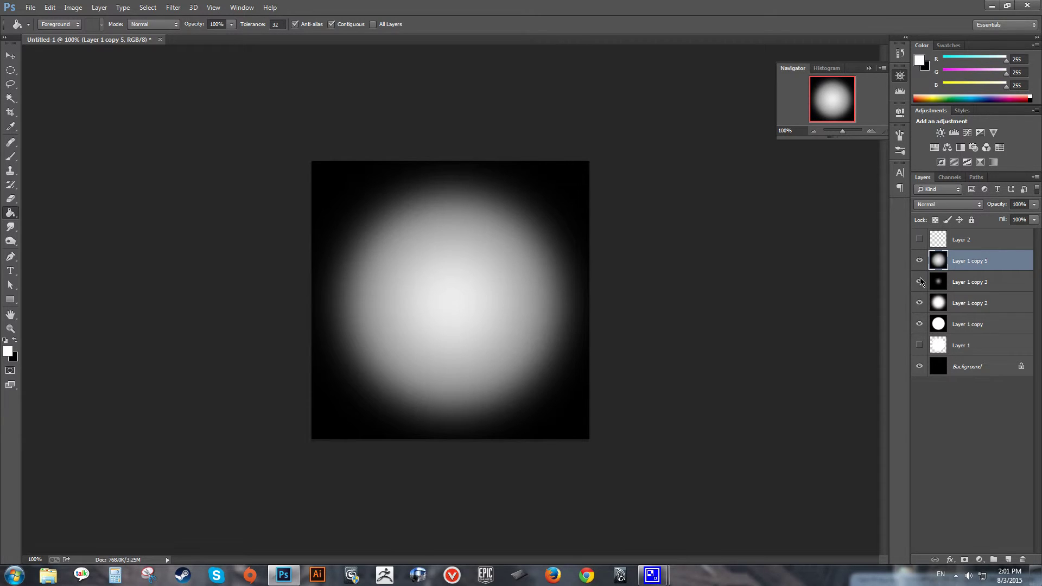
click(919, 324)
click(30, 5)
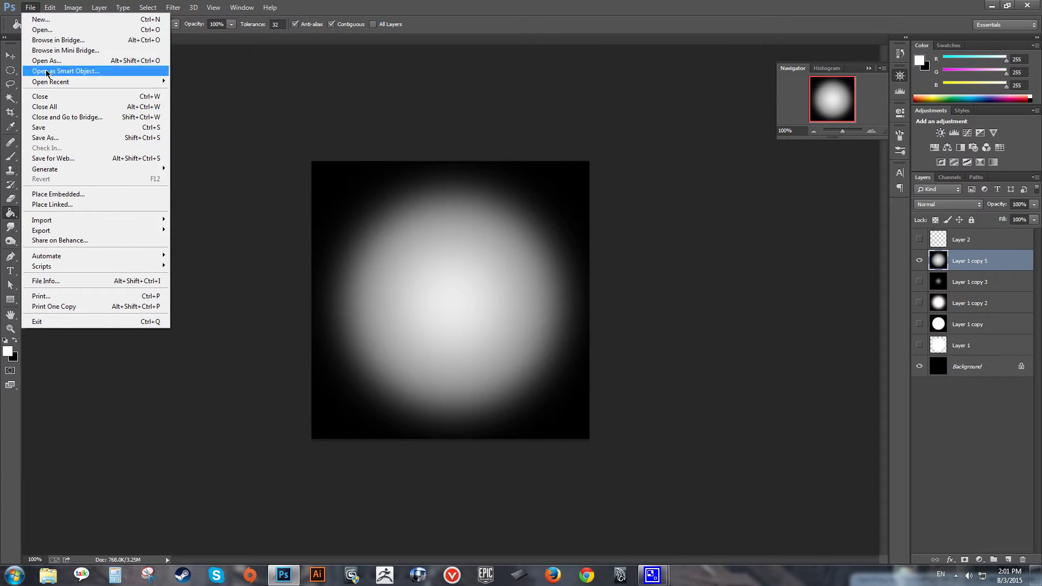
click(39, 139)
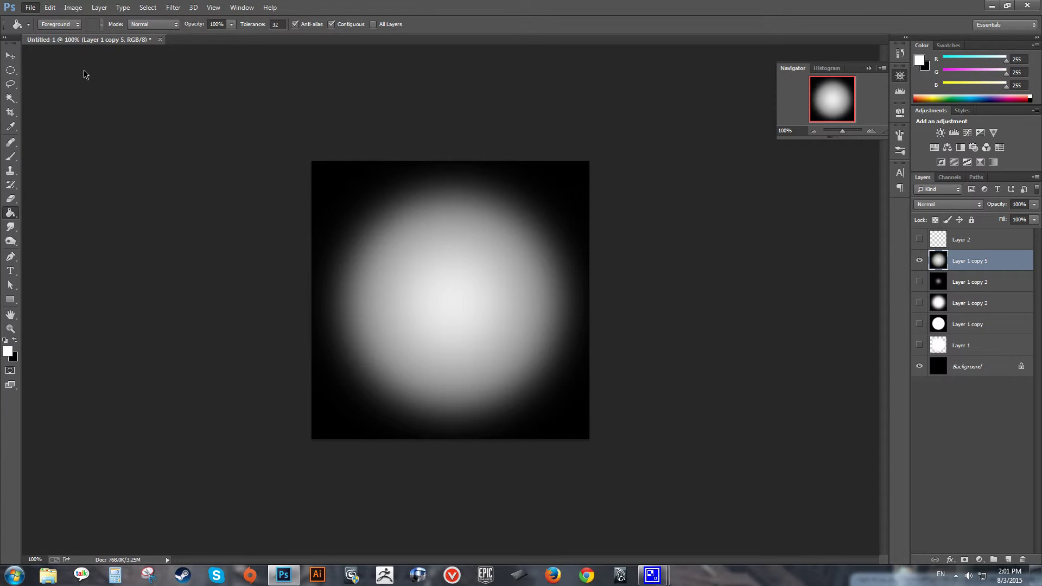
key(ctrl+shift+s)
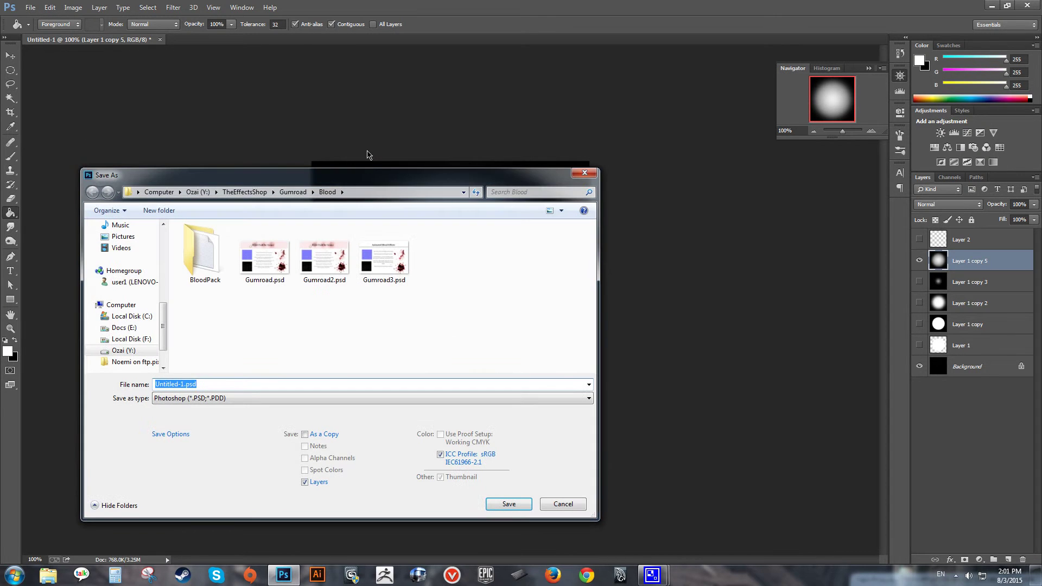
click(597, 174)
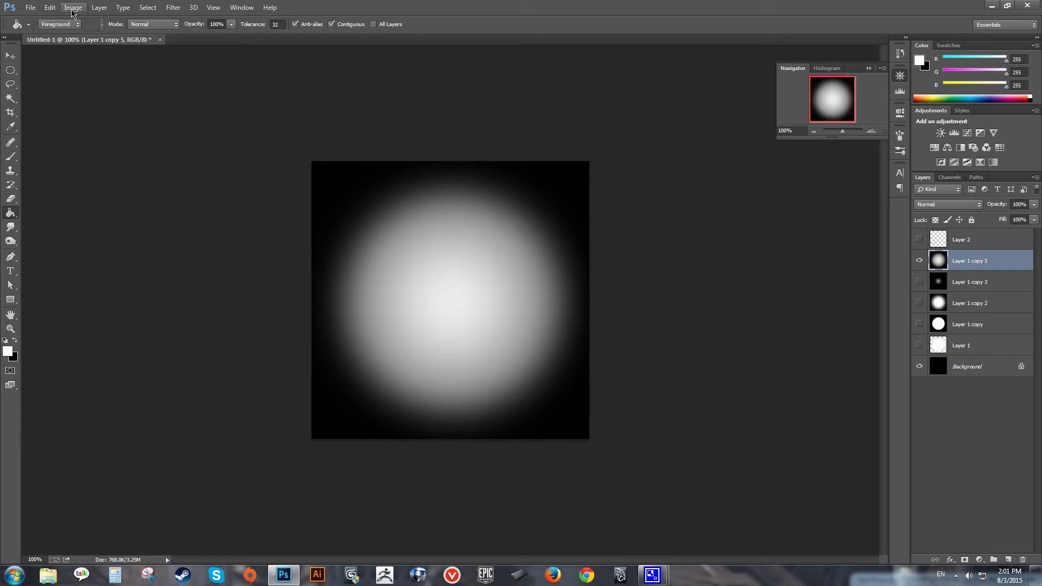
Check the document's pixel dimensions in the Image Size settings without changing them.
click(72, 8)
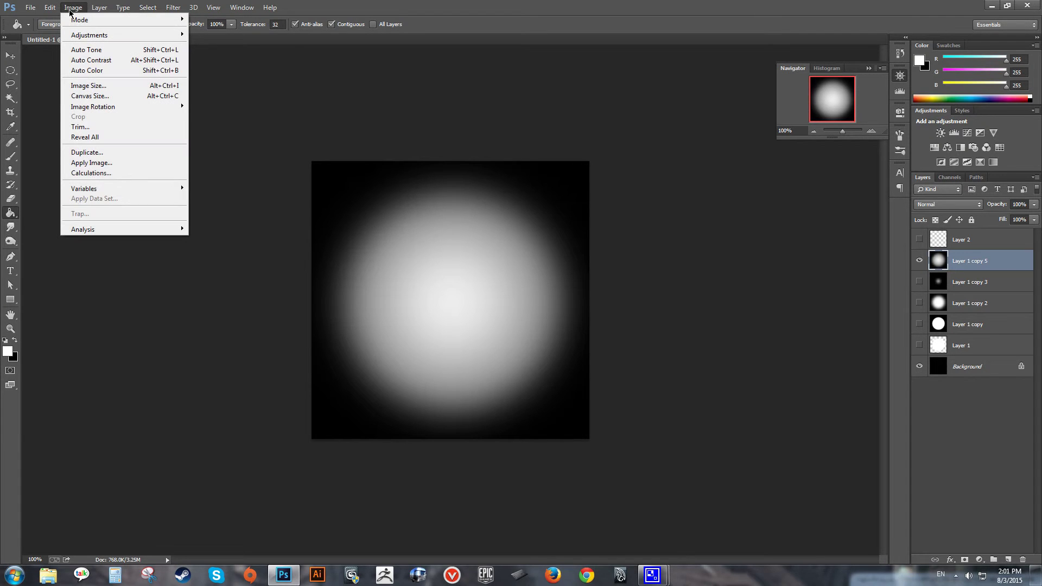
click(87, 85)
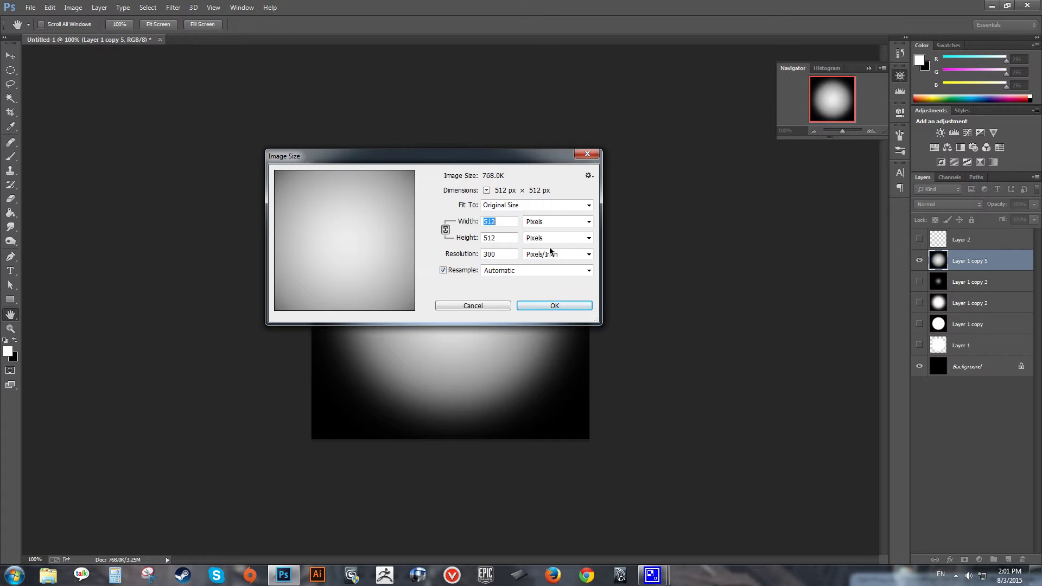
click(567, 305)
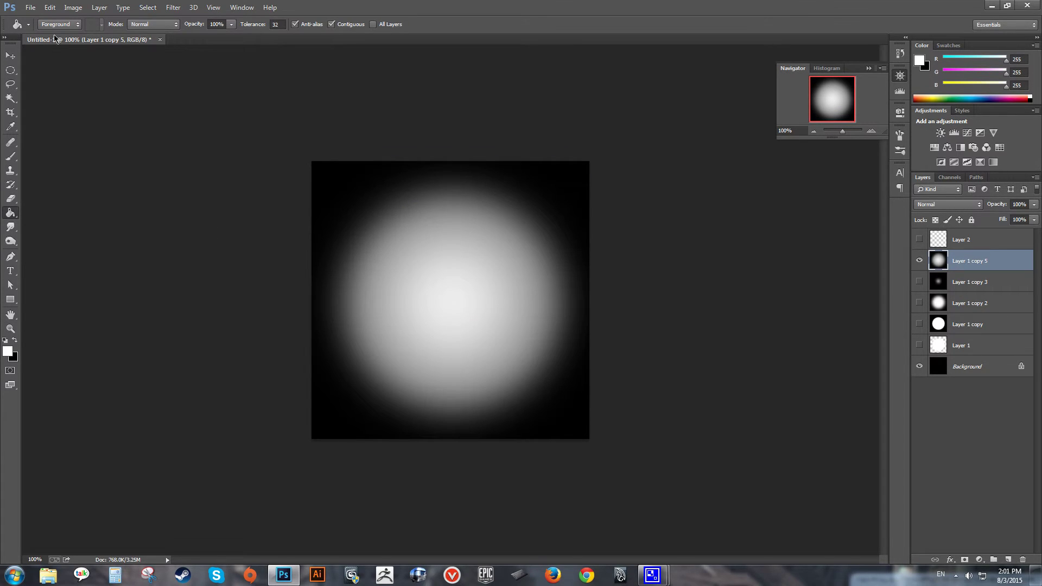
Start saving a copy in Targa format and go to the sprites folder inside TheEffectsShop.
click(30, 8)
click(90, 138)
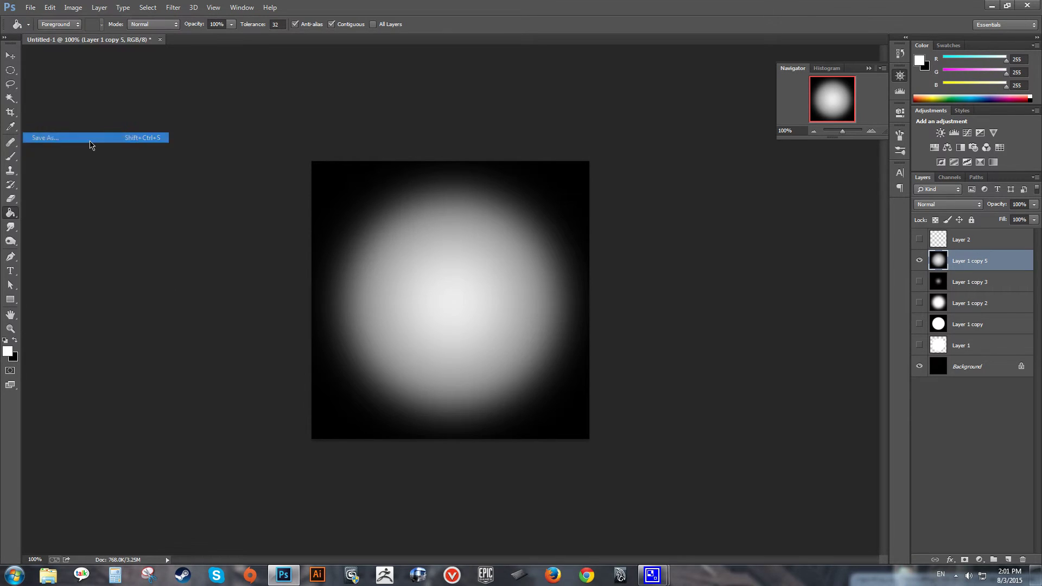
click(241, 401)
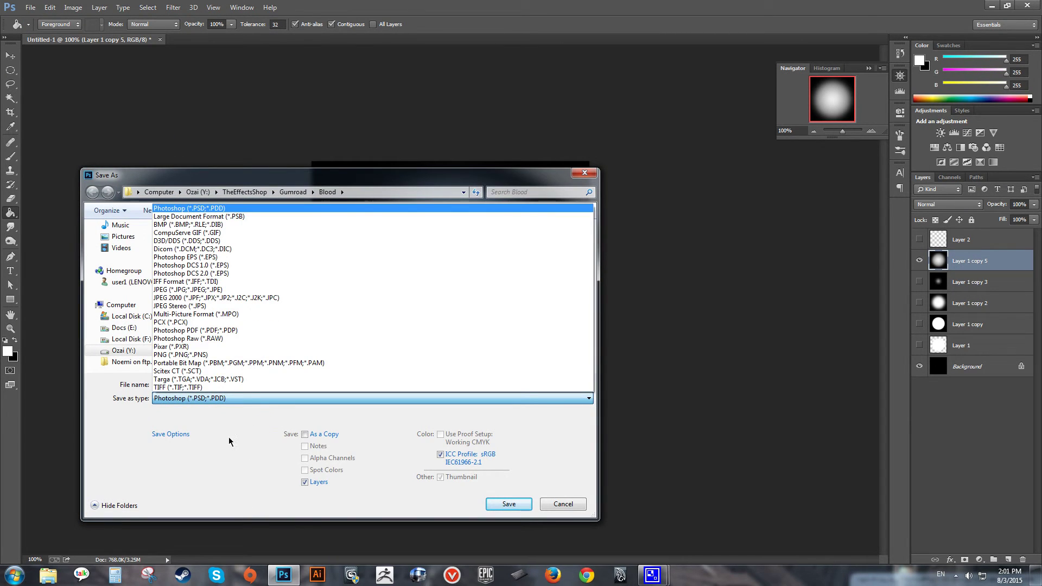
click(246, 379)
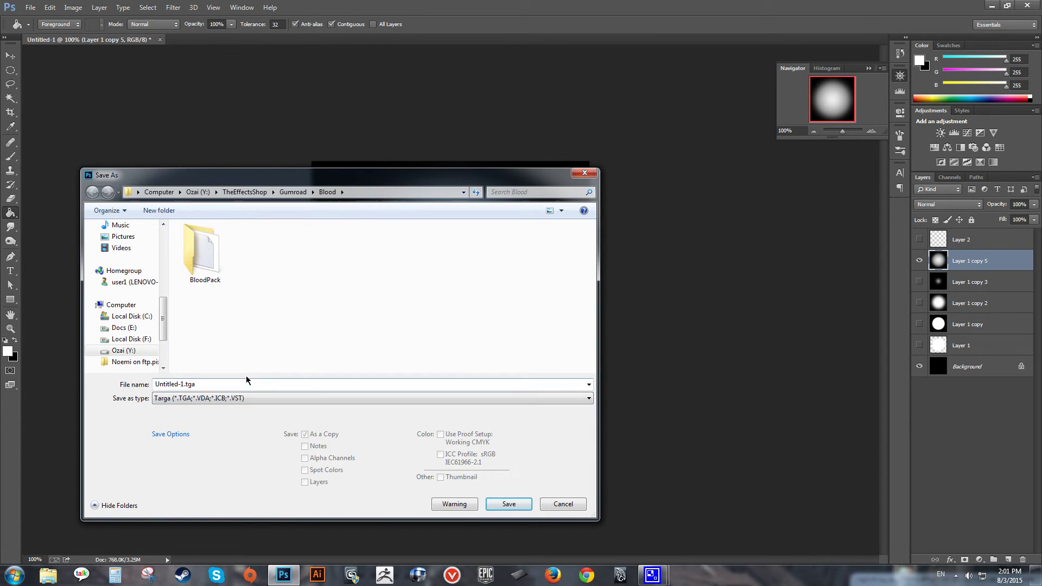
click(250, 192)
double_click(220, 265)
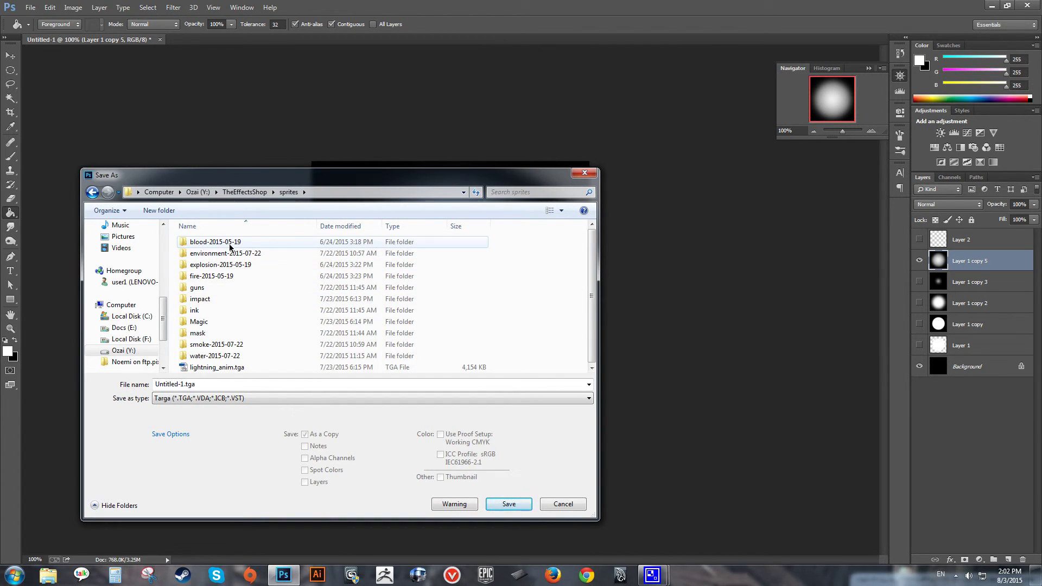
Create a new folder named Glows inside the sprites folder and open it as the save location.
right_click(396, 310)
mouse_move(484, 324)
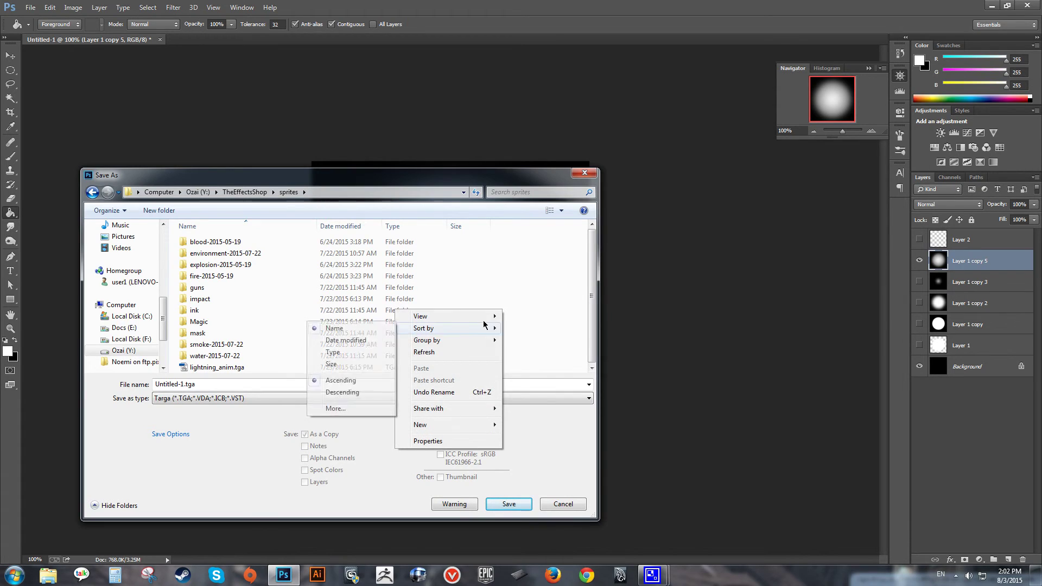
mouse_move(442, 431)
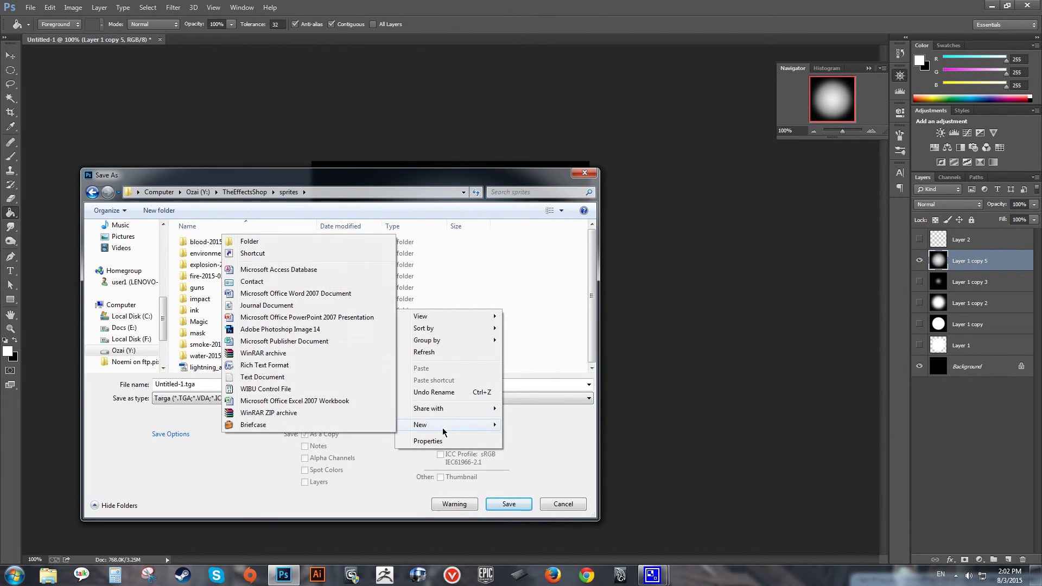
click(266, 243)
text(Gk)
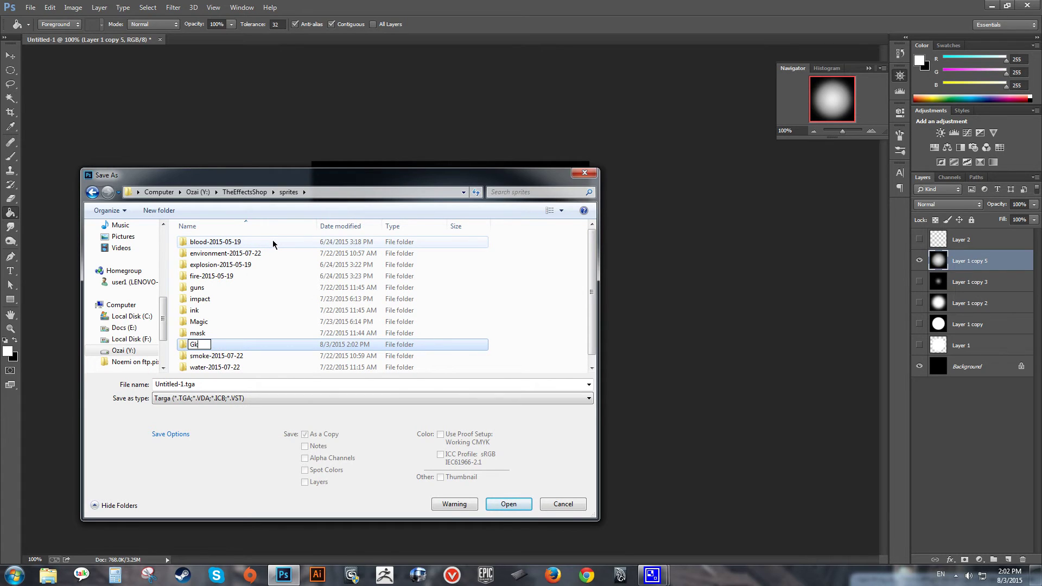
text(ows)
key(Return)
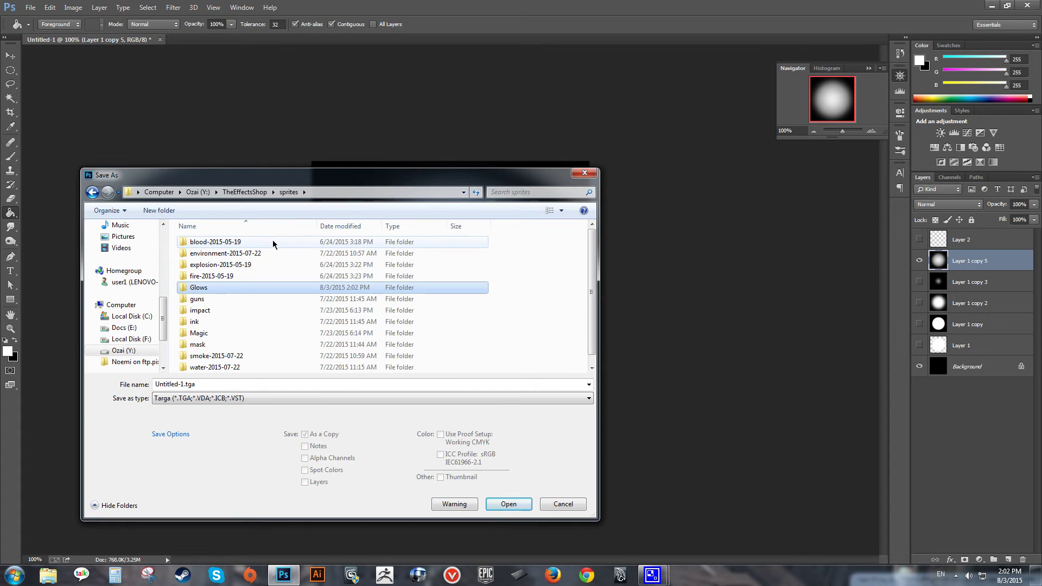
double_click(205, 290)
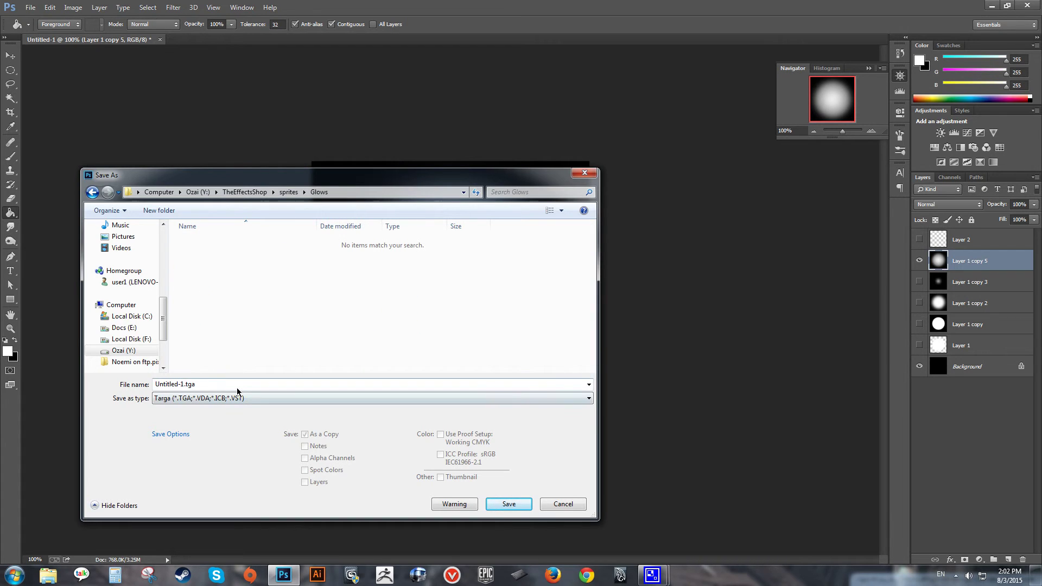
Try to save the image in the Glows folder as a Targa file named softGlow.
drag(353, 175, 730, 240)
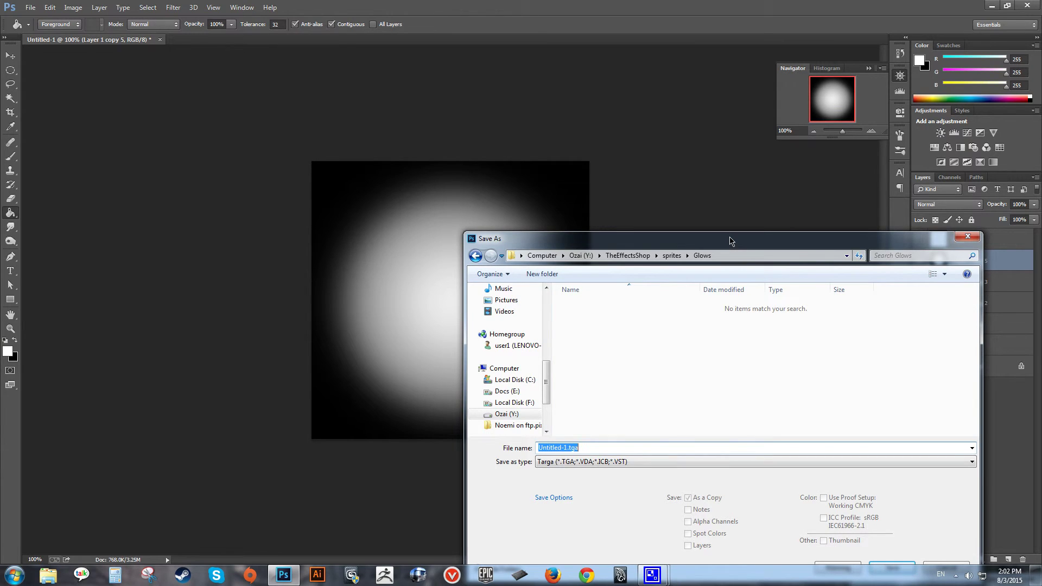
text(softGlow)
drag(730, 240, 731, 217)
click(896, 543)
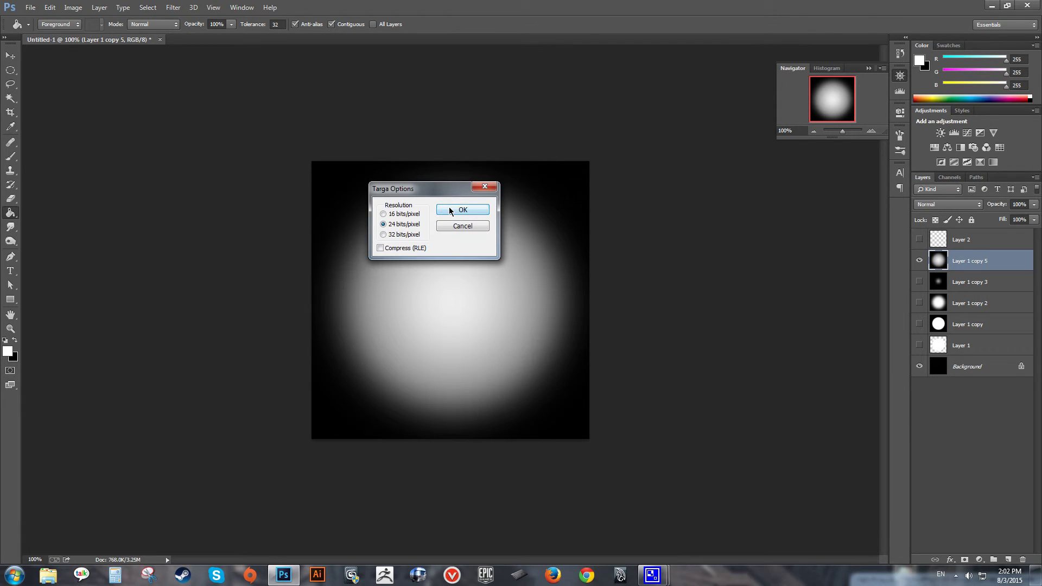
click(459, 226)
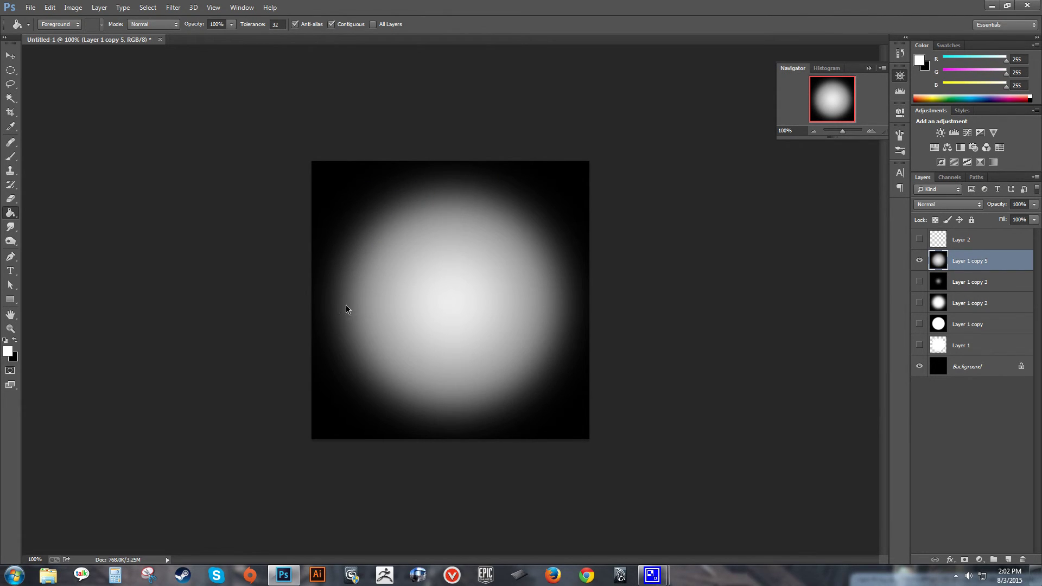
Copy the entire contents of the Layer 1 copy 5 glow and paste them into a new alpha channel.
click(919, 257)
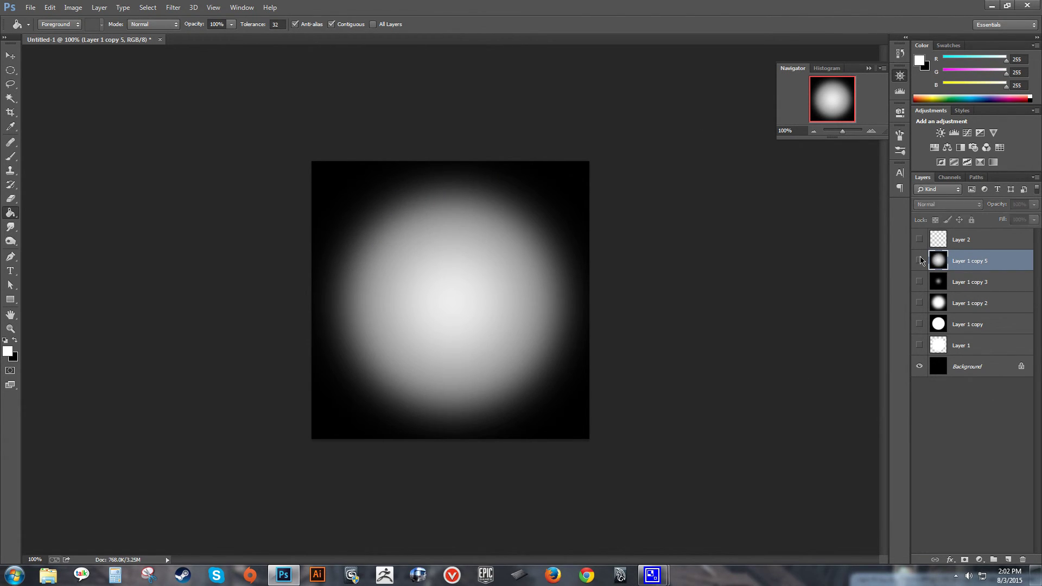
click(920, 258)
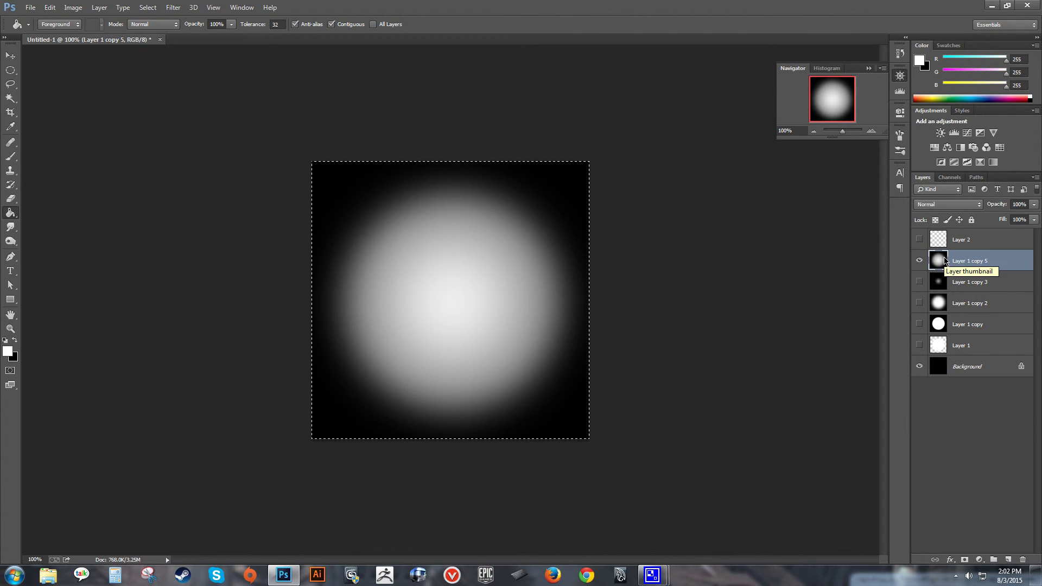
ctrl+click(944, 261)
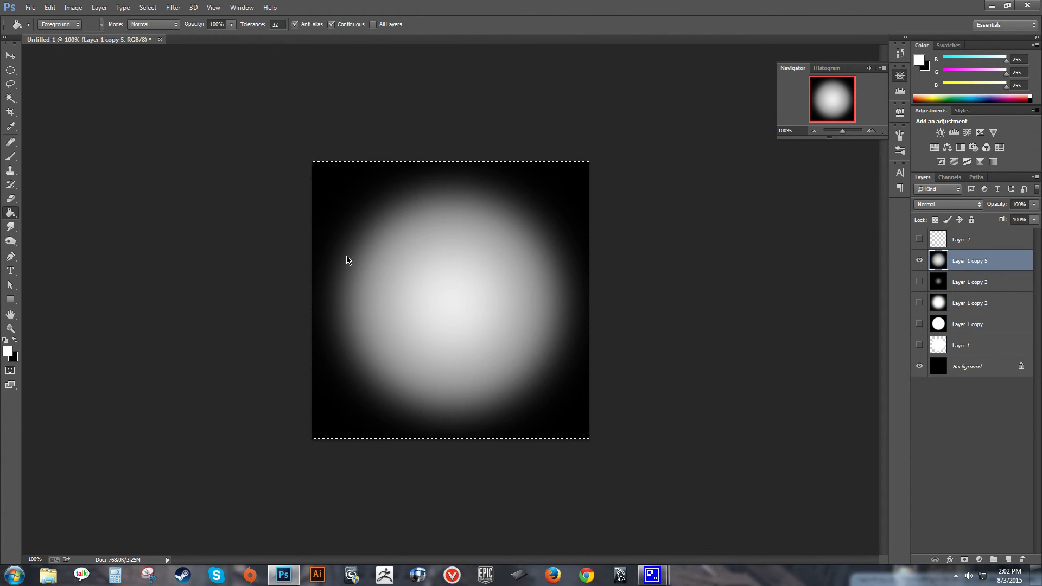
click(949, 177)
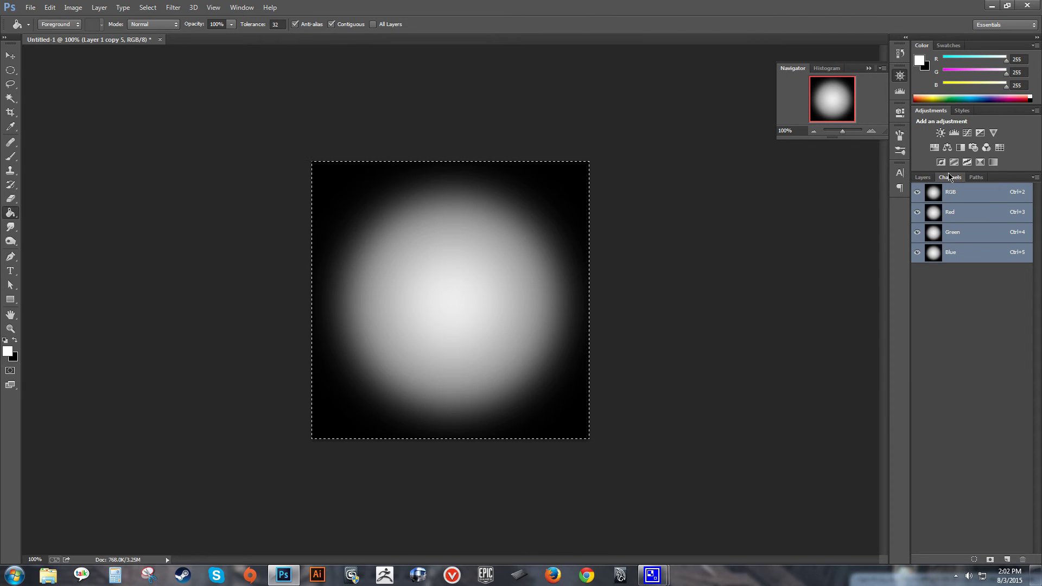
click(1007, 561)
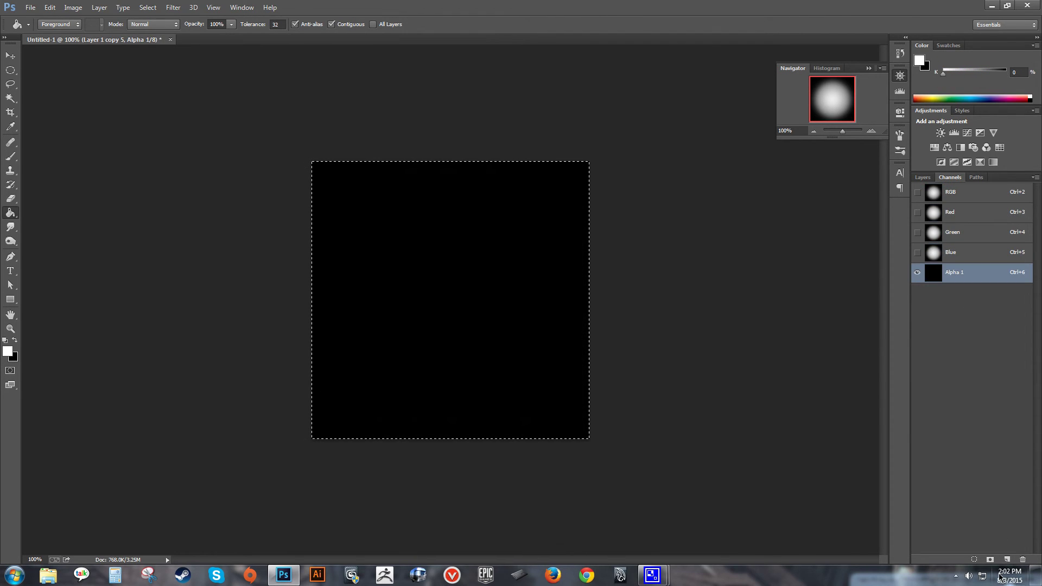
key(ctrl+v)
Return to the RGB composite, add a new layer above all the others and fill it with solid white.
click(922, 178)
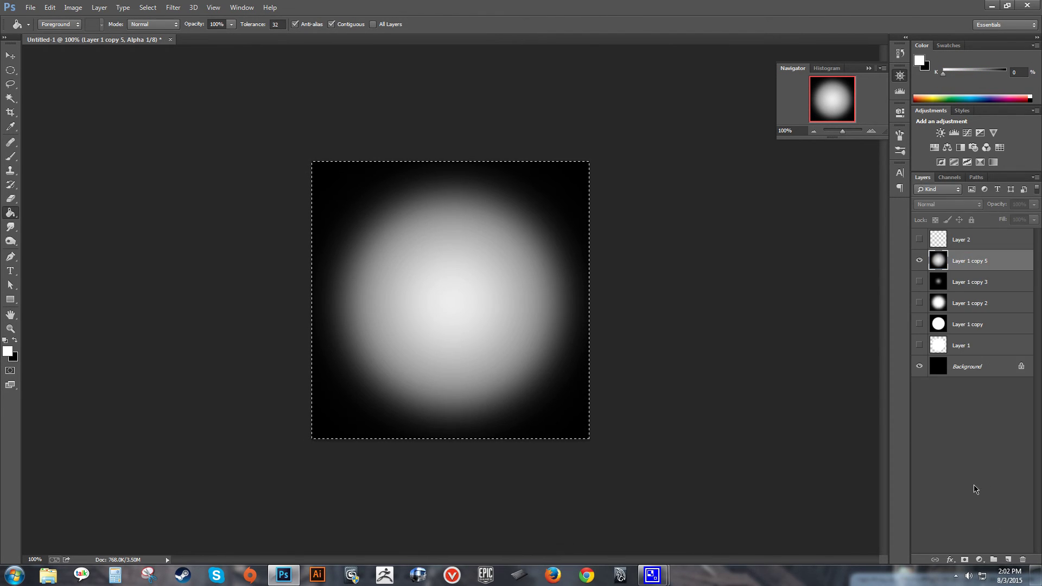
key(ctrl+2)
click(1007, 562)
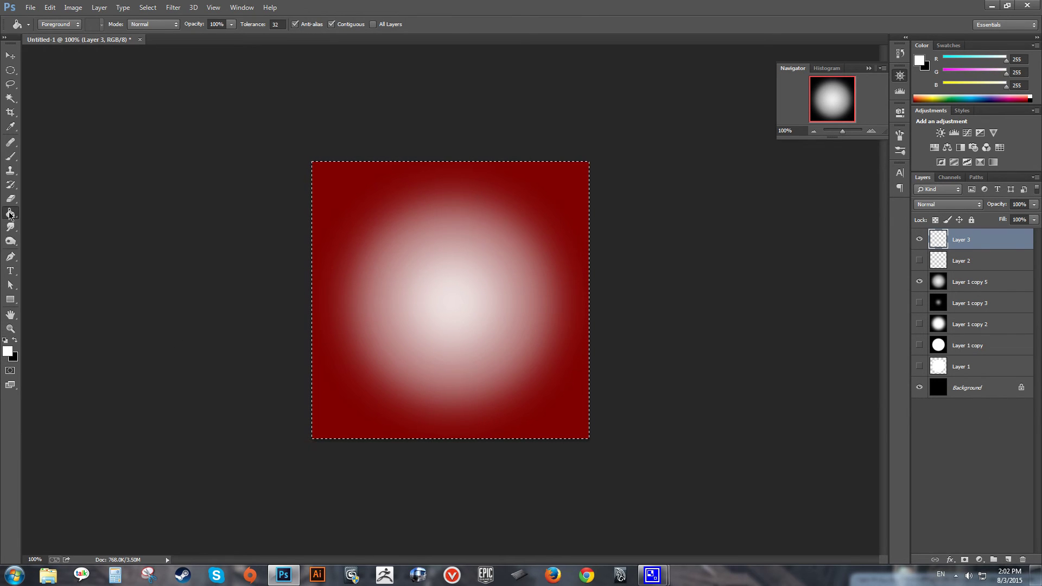
click(524, 274)
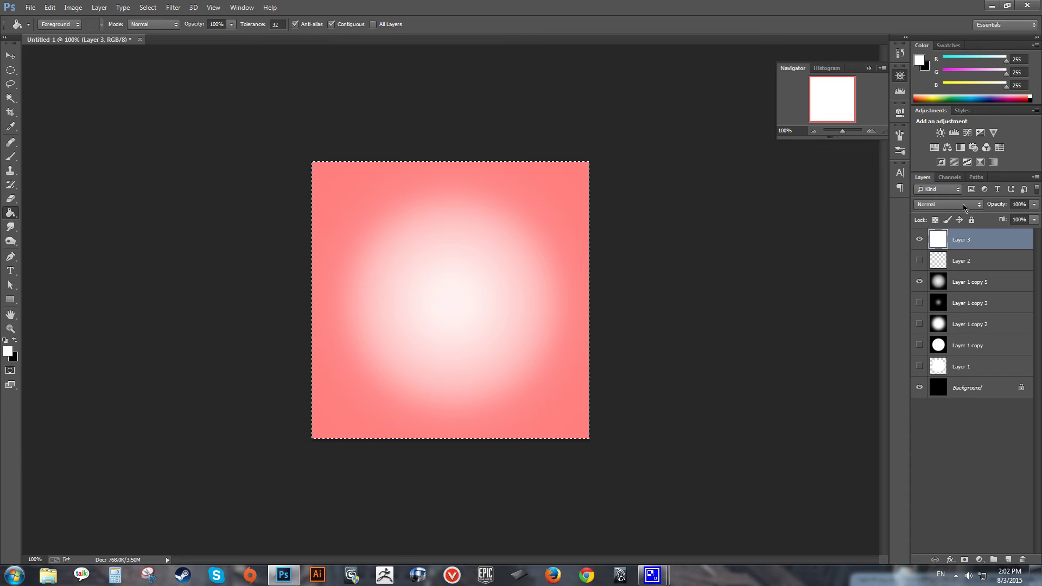
Compare the white image with and without the alpha channel overlay, and leave the alpha channel hidden.
click(949, 177)
click(917, 272)
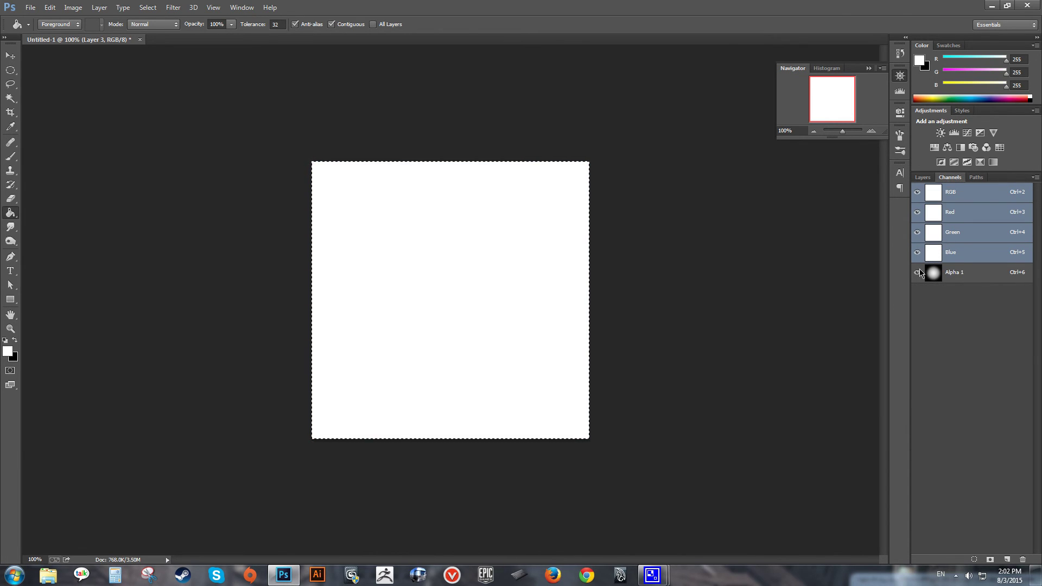
click(918, 272)
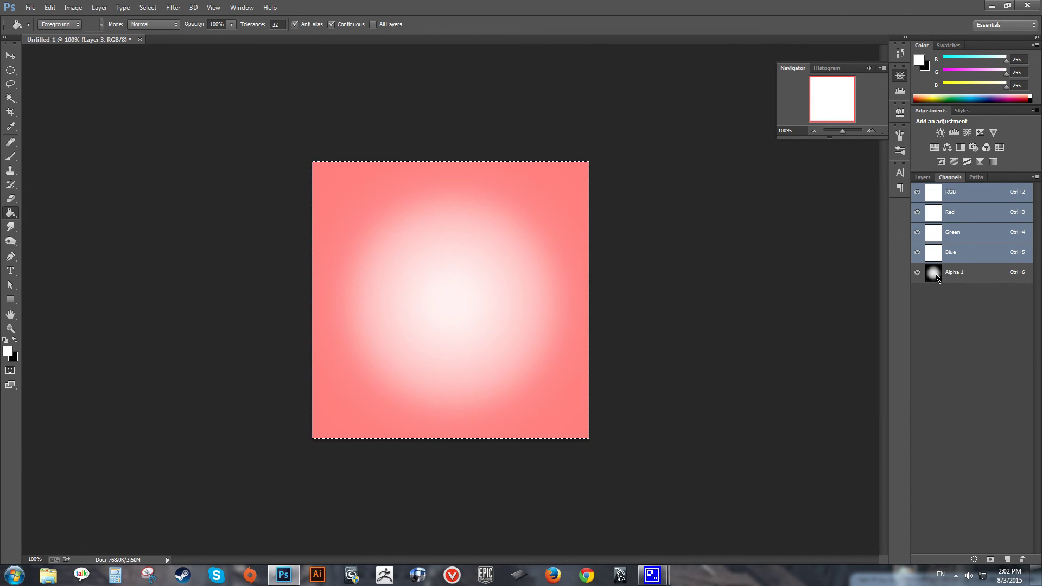
click(924, 178)
click(949, 178)
click(917, 272)
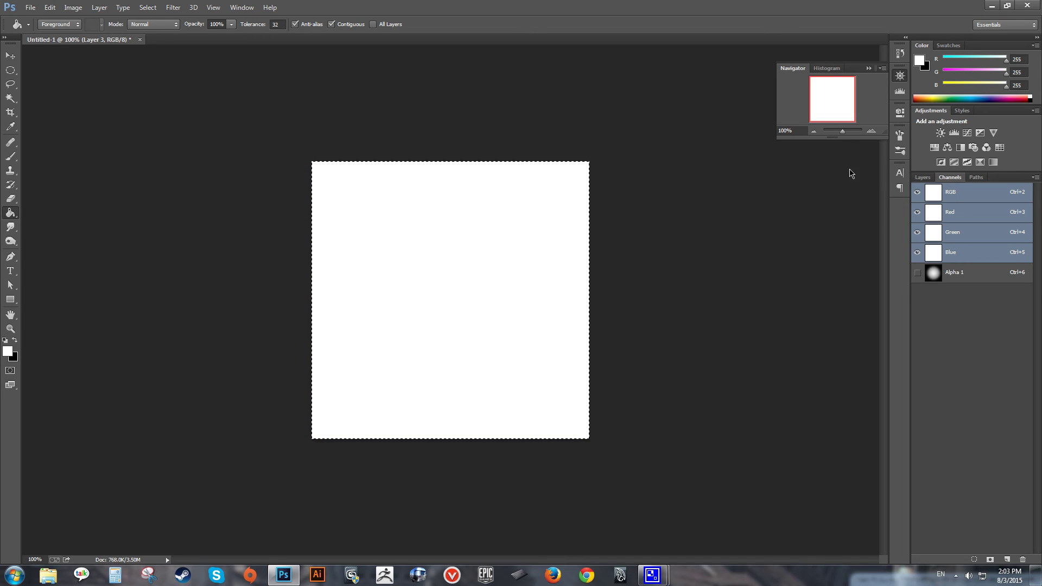
click(922, 177)
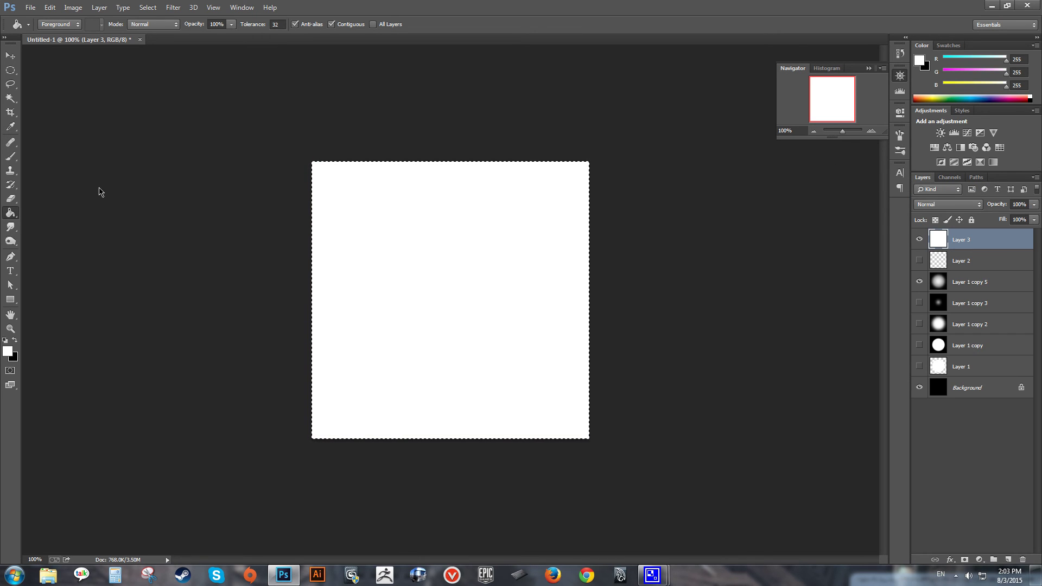
Save a copy with its alpha channel in the Glows folder as a 32 bits/pixel Targa file named softGlow.
click(29, 8)
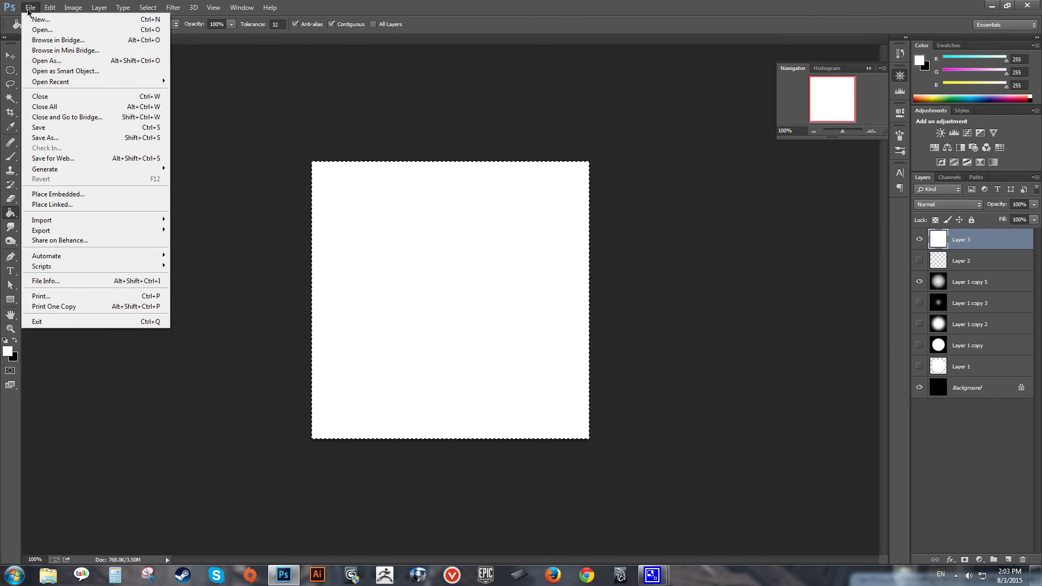
click(44, 141)
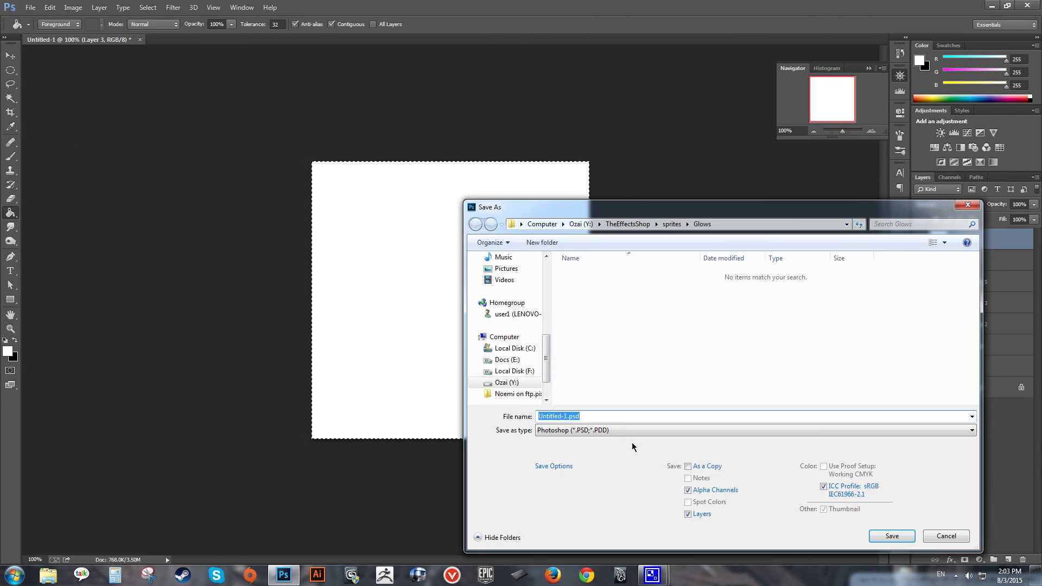
click(629, 430)
click(581, 410)
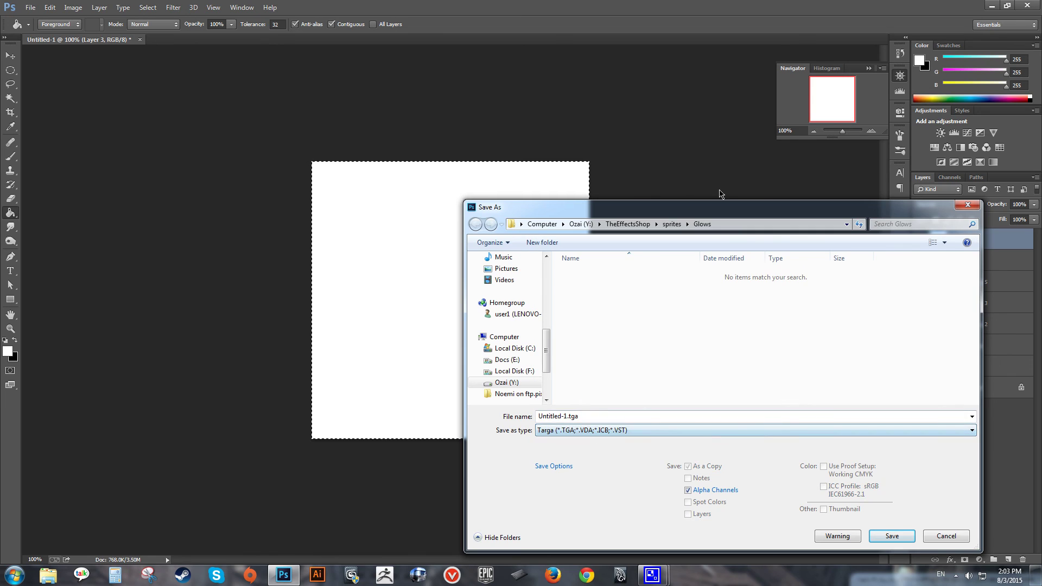
click(580, 418)
text(s)
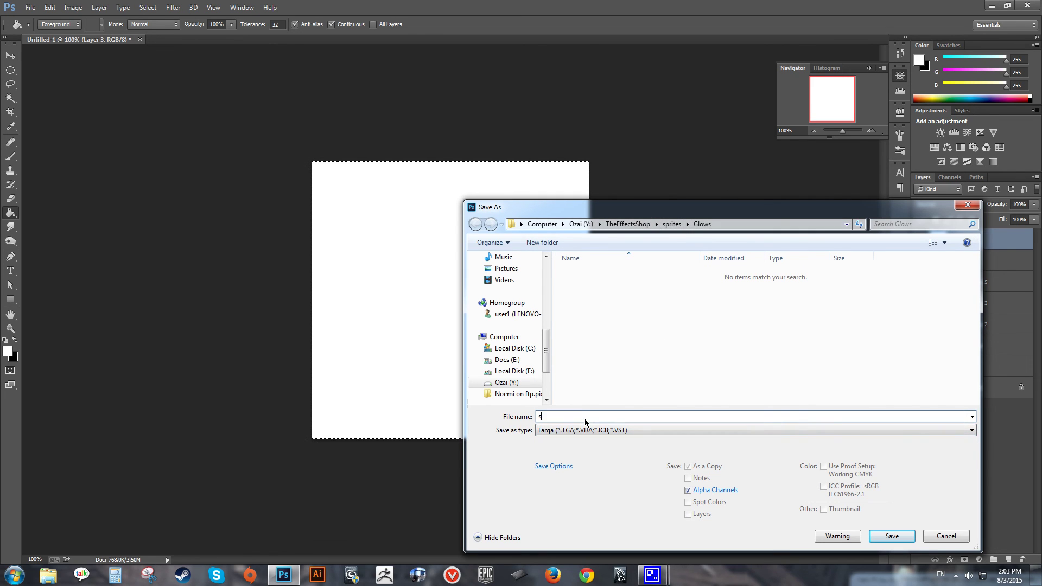
text(oft)
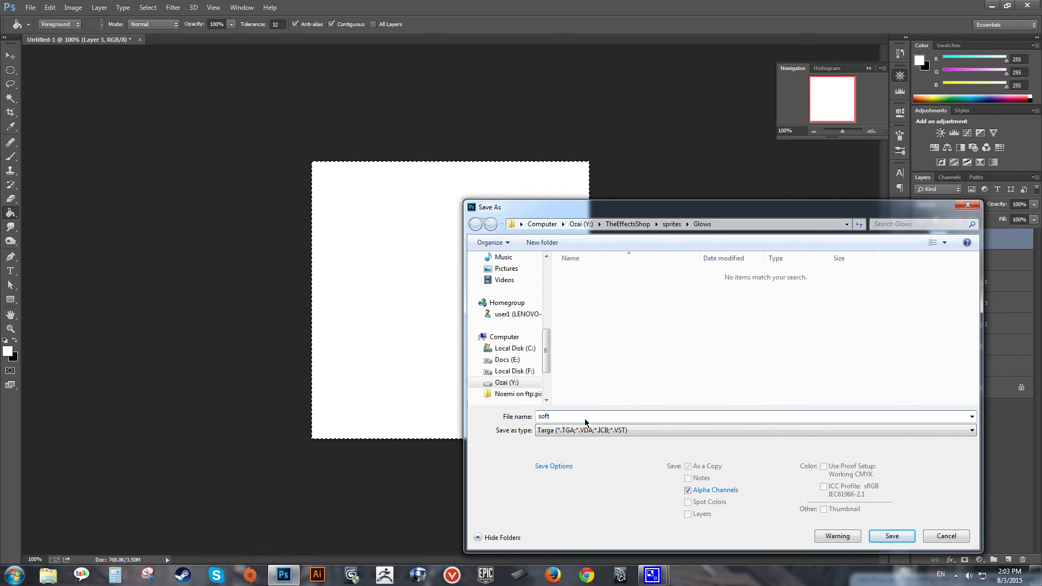
text(Glow)
click(892, 537)
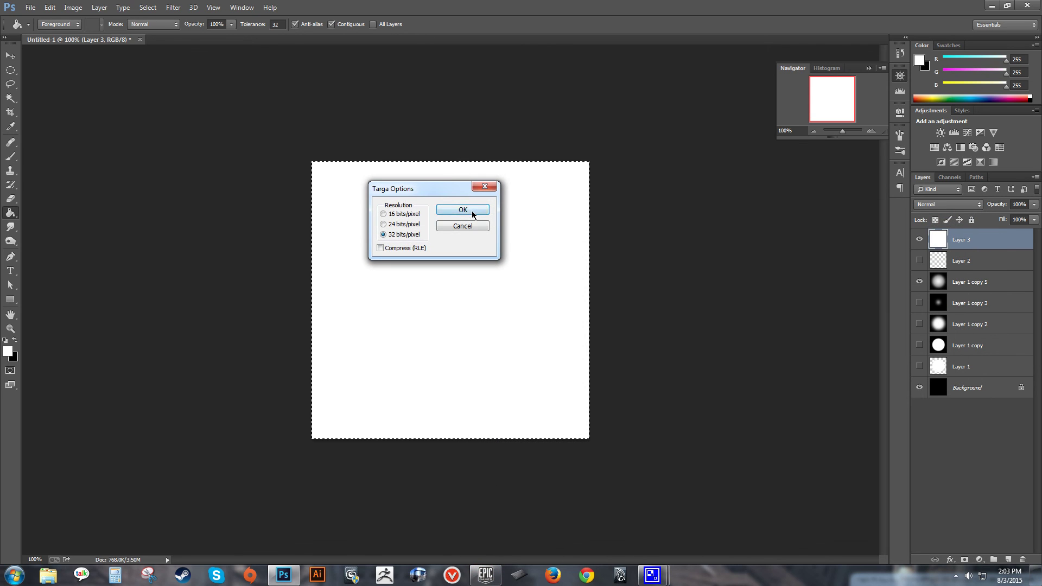
click(470, 210)
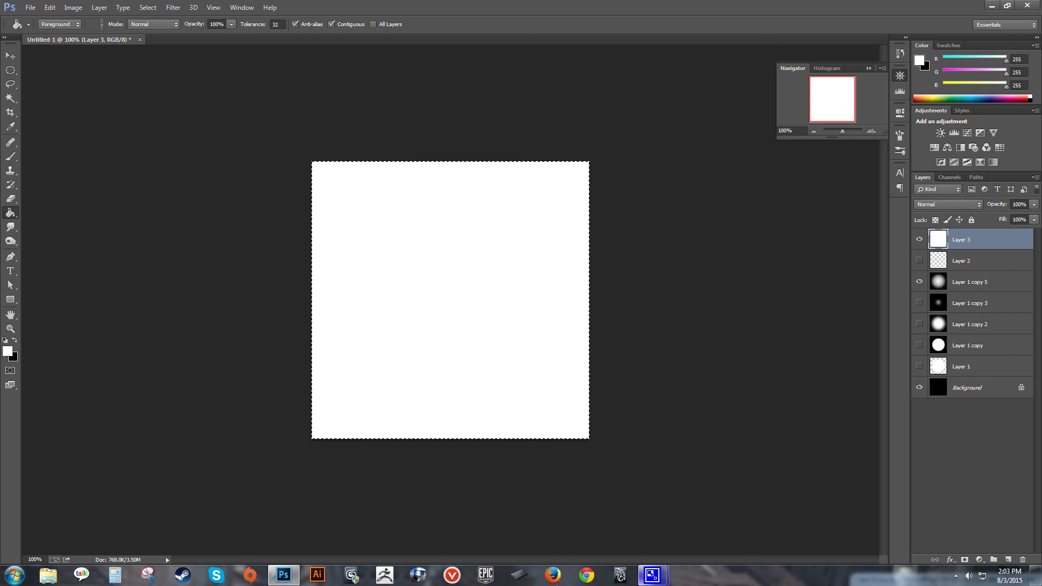
Switch to the Epic Games application.
click(493, 583)
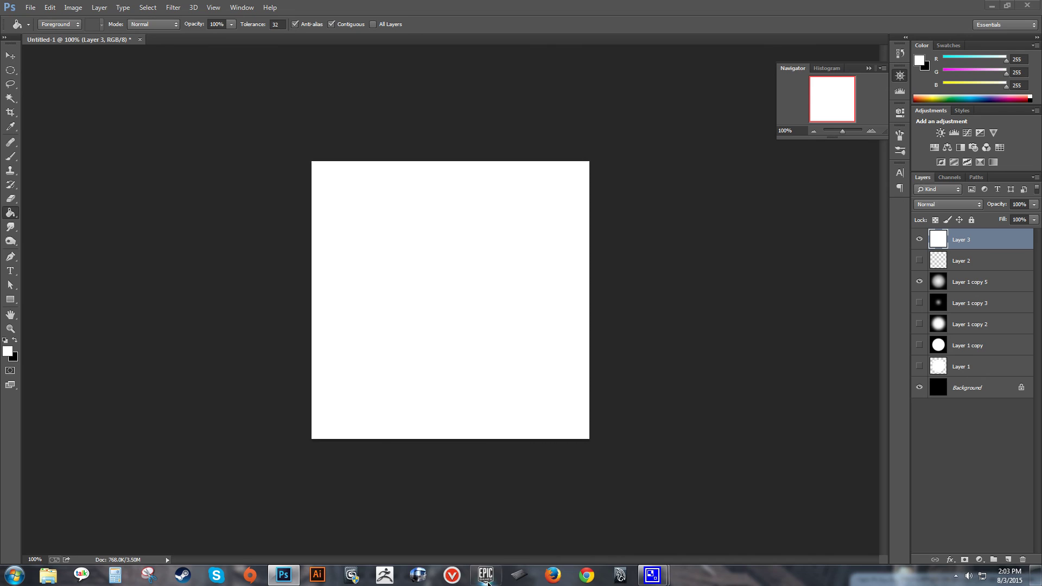